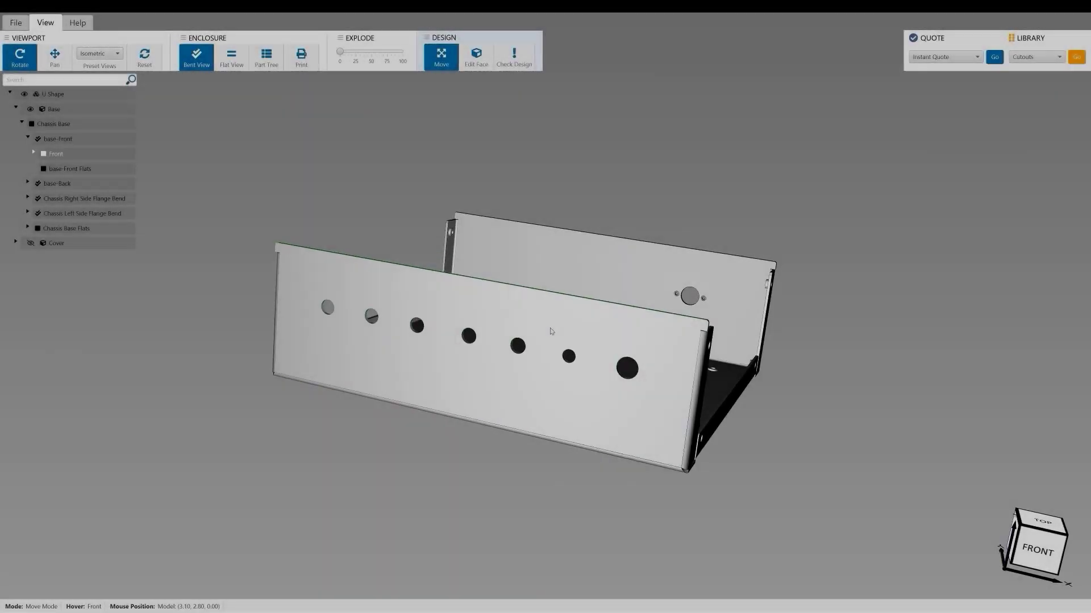
# Centre-align the CH.9 and CH.10 labels, then display the front panel's feature coordinates
pyautogui.moveTo(457, 359); pyautogui.dragTo(485, 363)
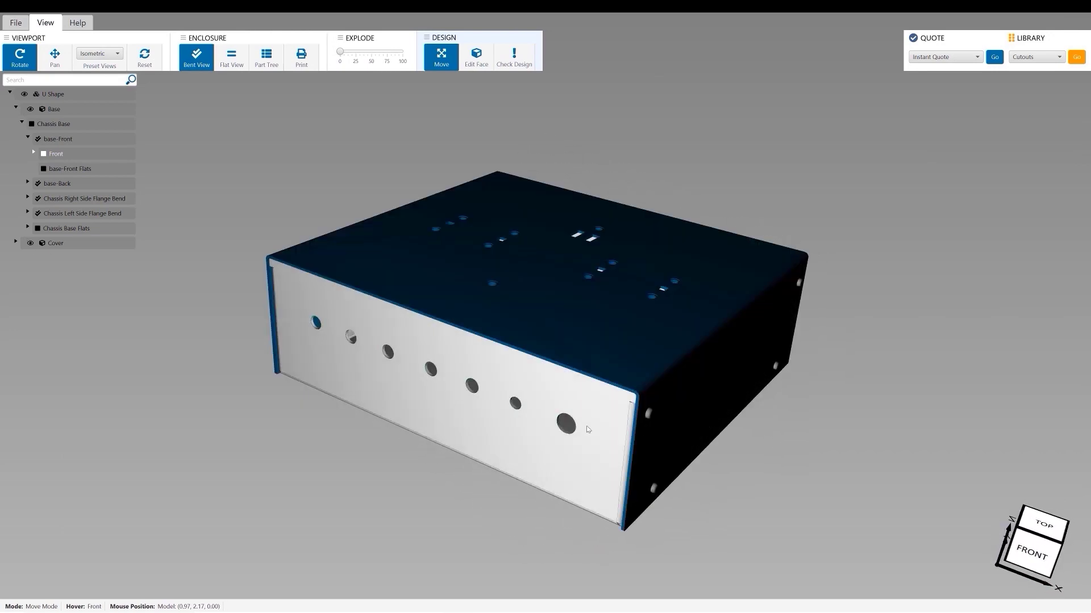
pyautogui.moveTo(484, 364); pyautogui.dragTo(886, 423)
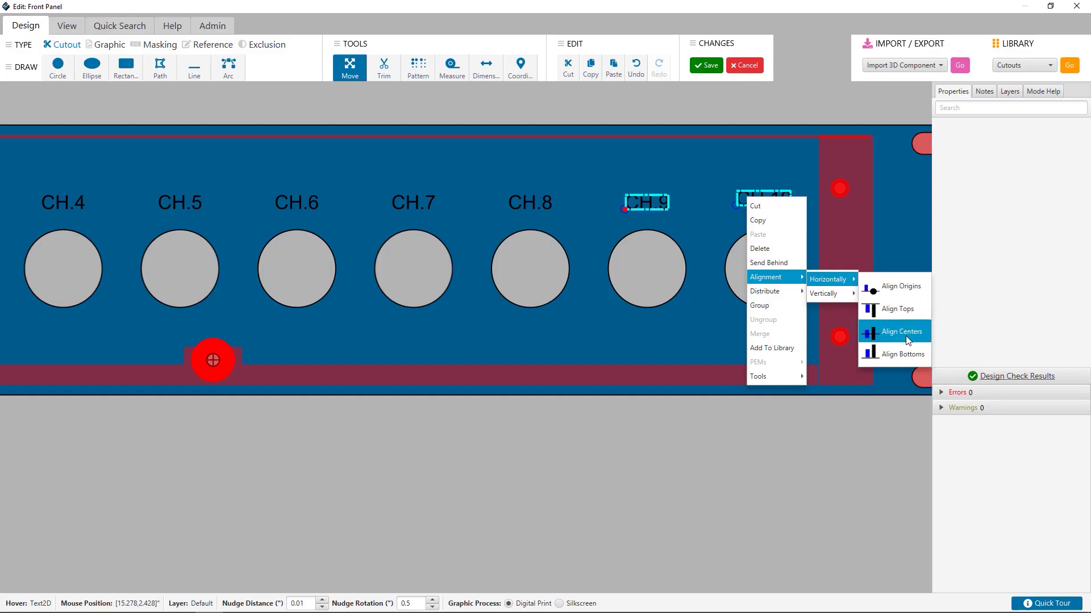
pyautogui.click(907, 340)
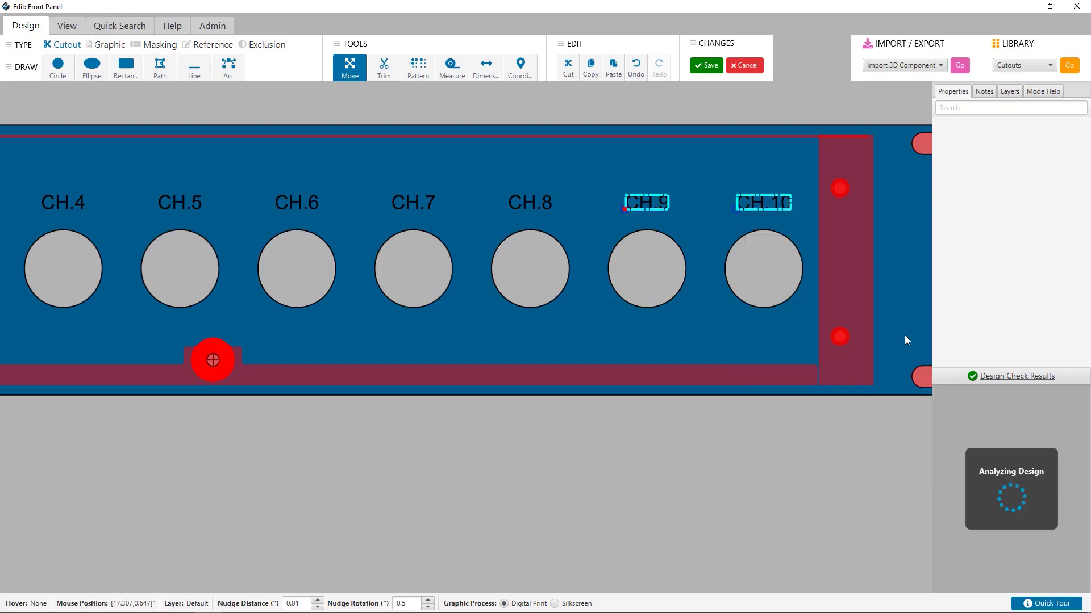
pyautogui.click(686, 410)
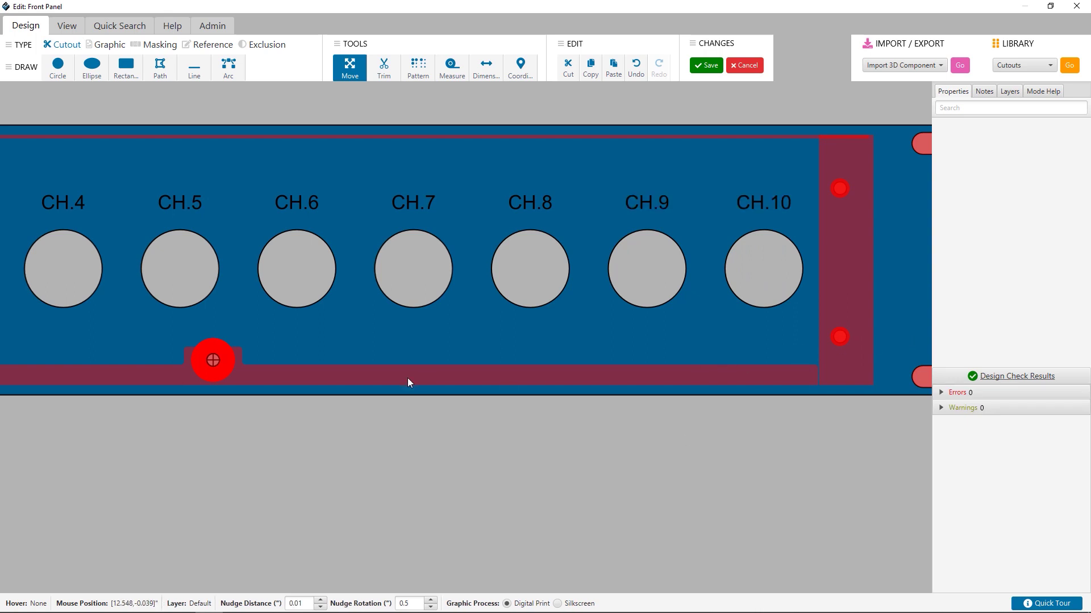
pyautogui.click(512, 67)
pyautogui.moveTo(481, 98); pyautogui.dragTo(620, 419)
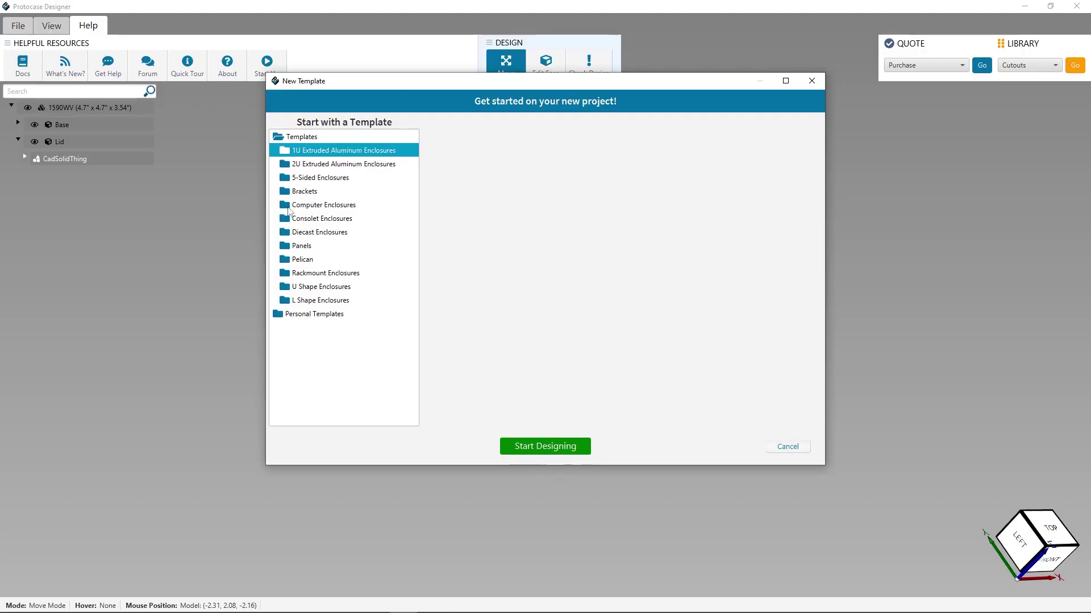
pyautogui.click(287, 205)
pyautogui.click(286, 206)
pyautogui.click(287, 206)
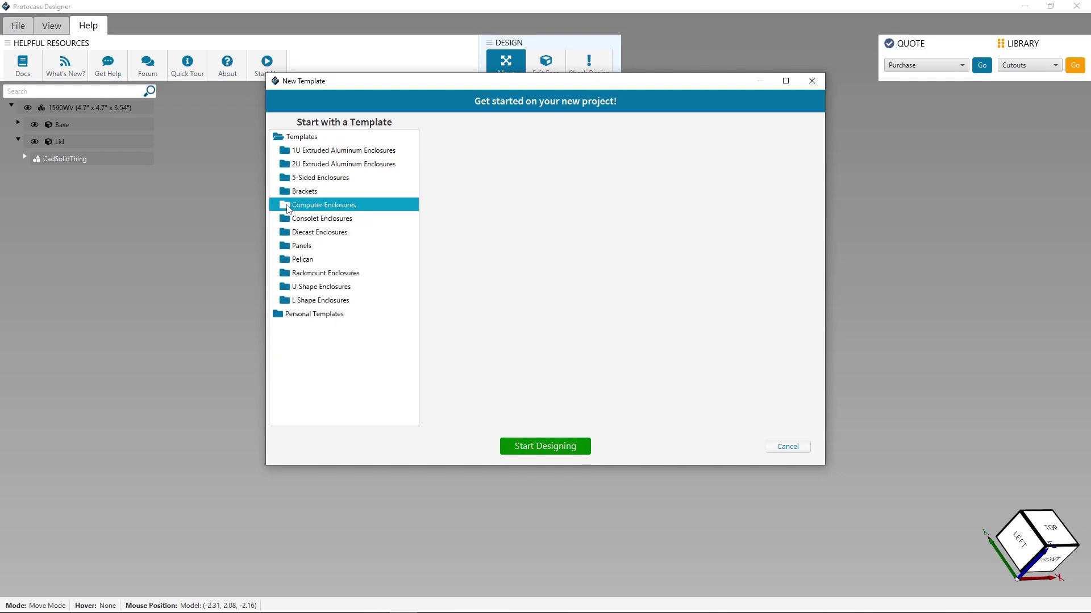
pyautogui.click(287, 251)
pyautogui.click(288, 251)
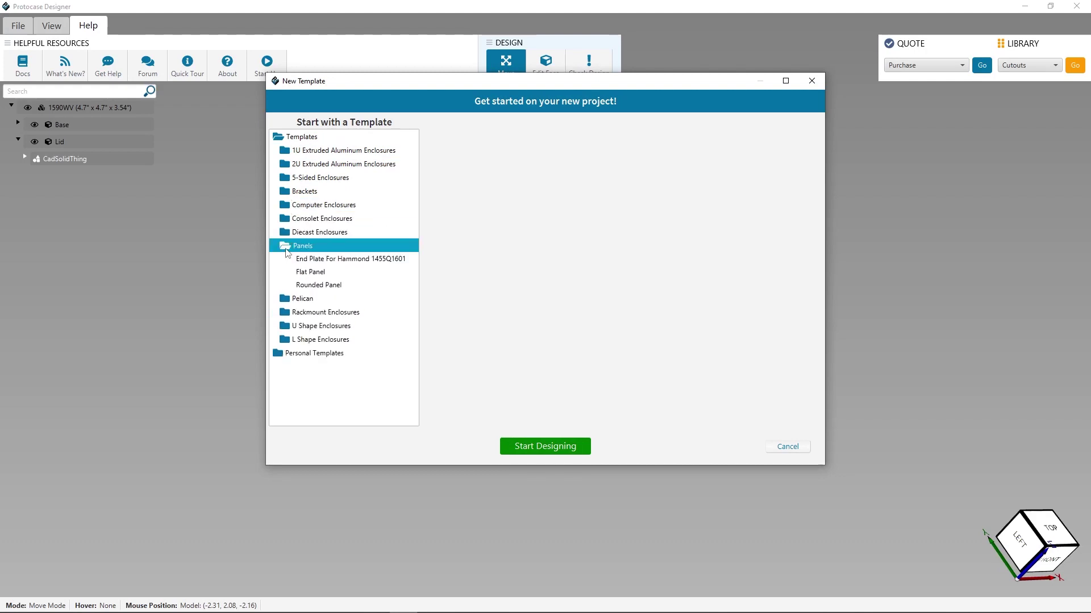
pyautogui.click(288, 251)
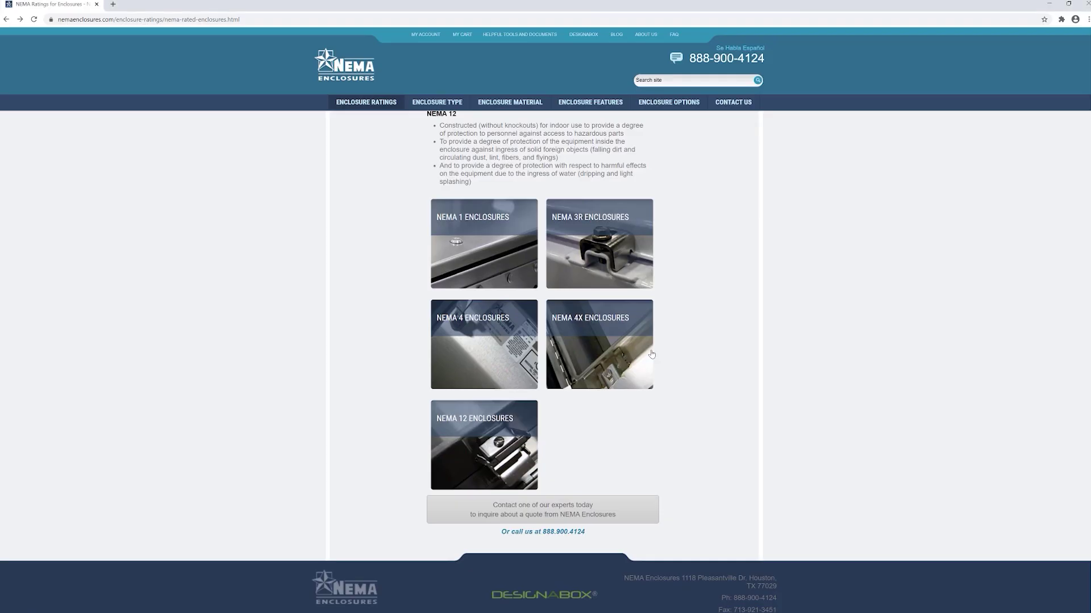
pyautogui.moveTo(609, 354)
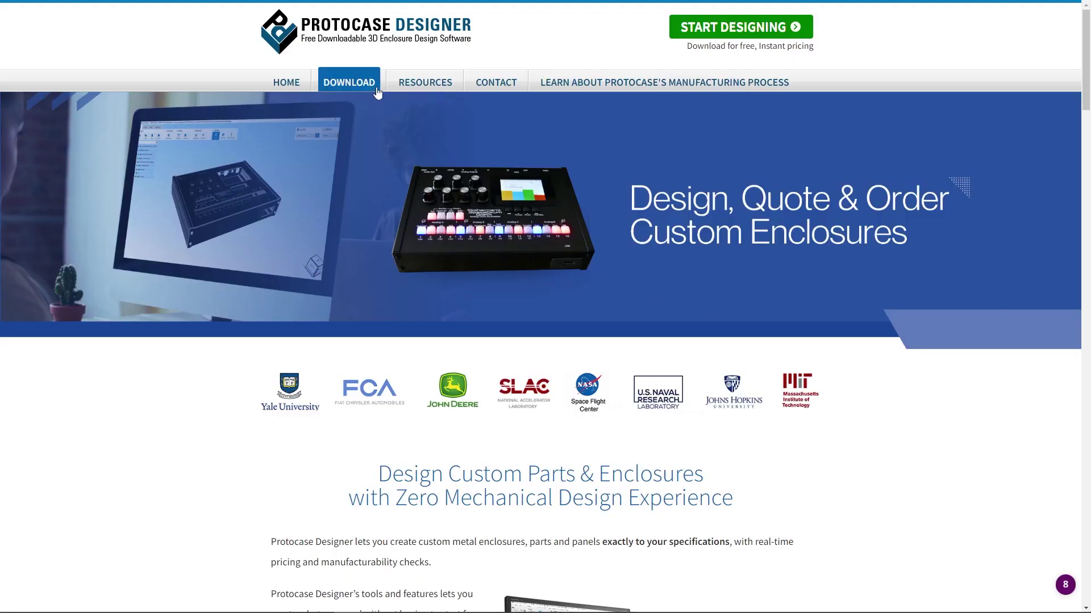
# Go to the DOWNLOAD page of the Protocase Designer website
pyautogui.click(349, 82)
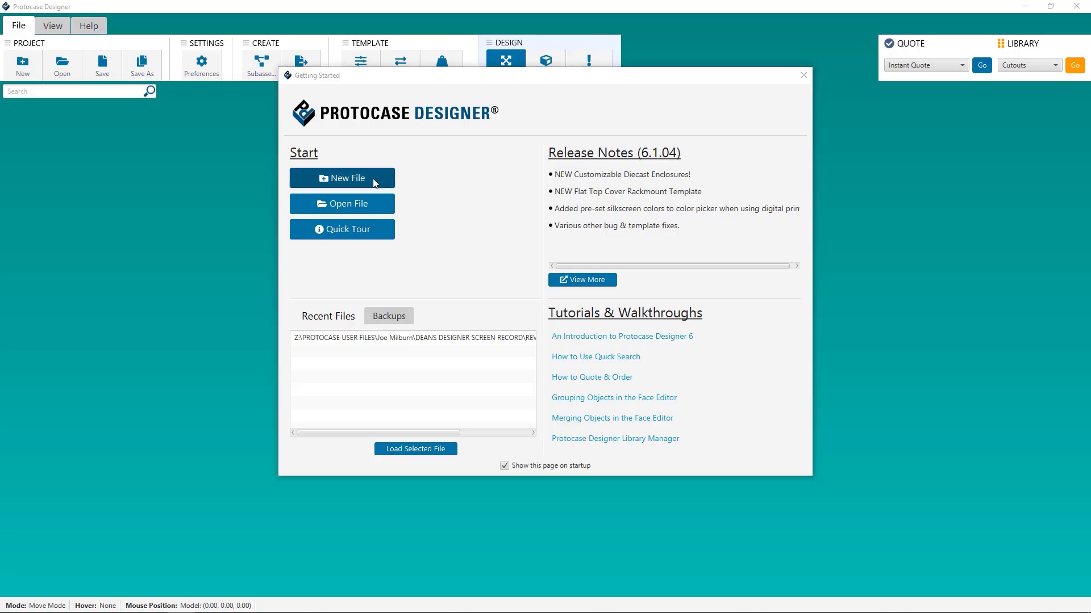
# Choose and download the 1590V template from the Diecast Enclosures category
pyautogui.click(331, 236)
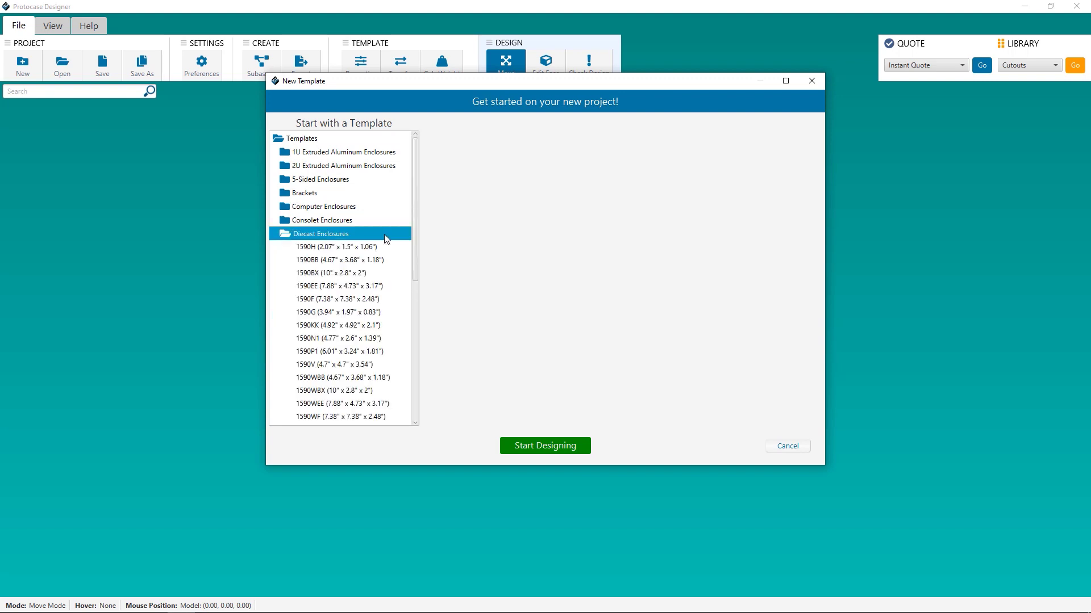
pyautogui.scroll(-4, 386, 239)
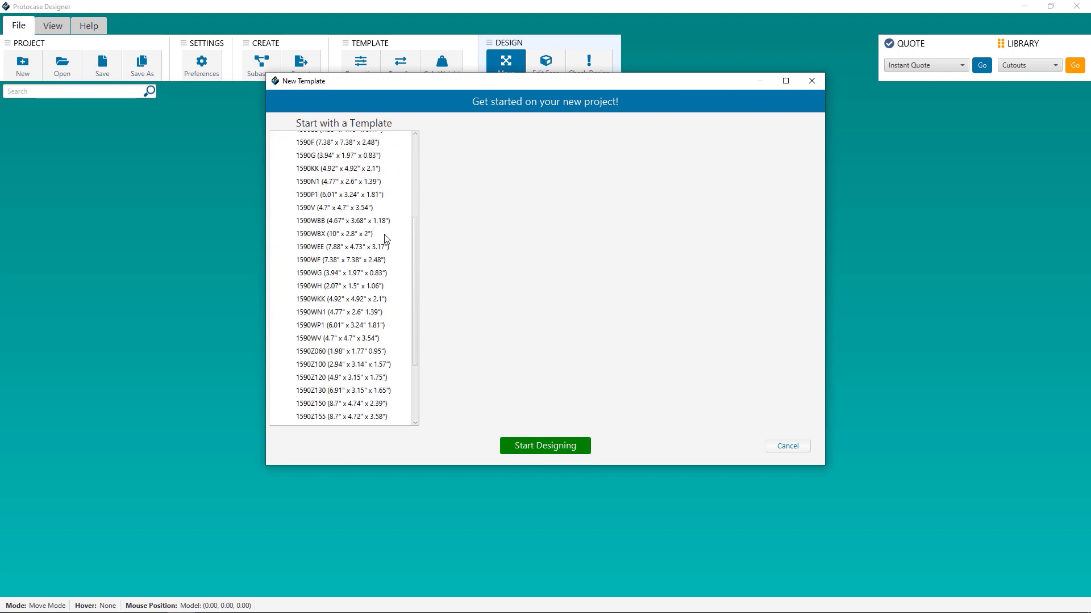
pyautogui.scroll(-1, 385, 238)
pyautogui.moveTo(416, 285); pyautogui.dragTo(412, 217)
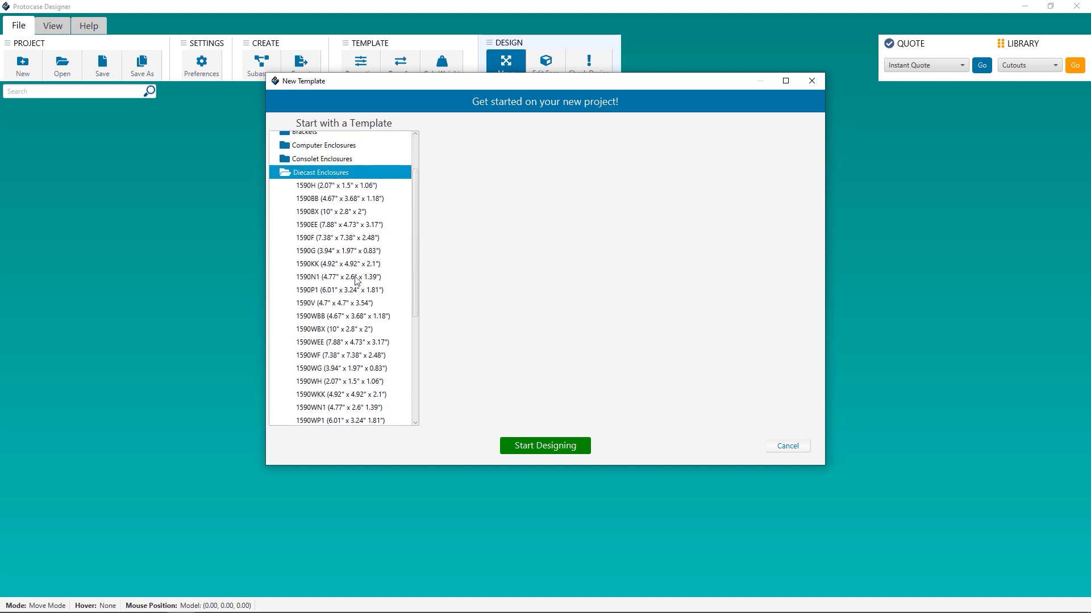
pyautogui.click(330, 305)
pyautogui.click(646, 305)
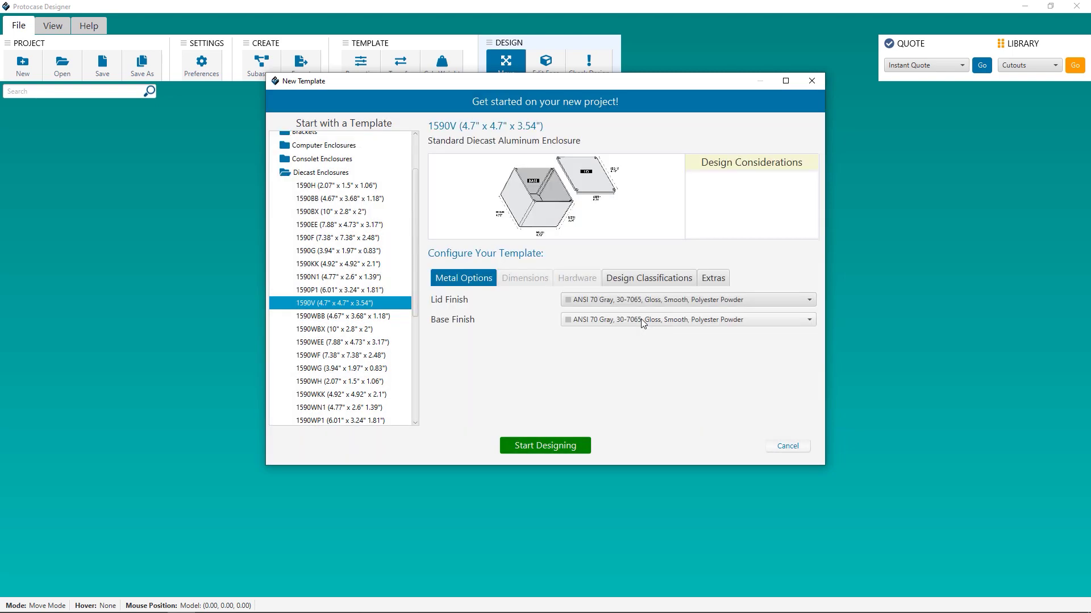
pyautogui.click(614, 219)
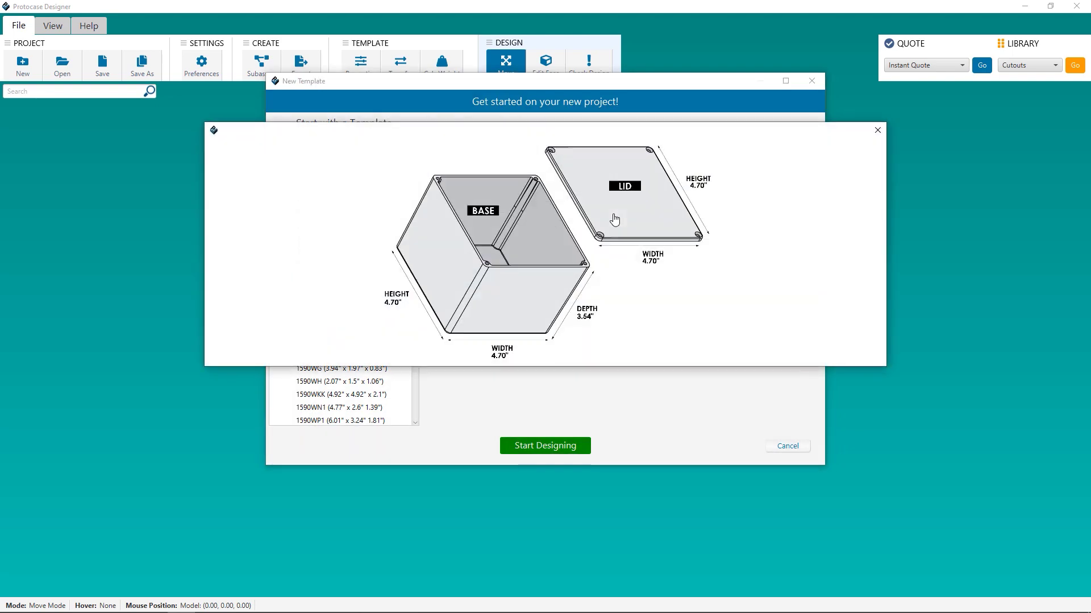
pyautogui.click(877, 131)
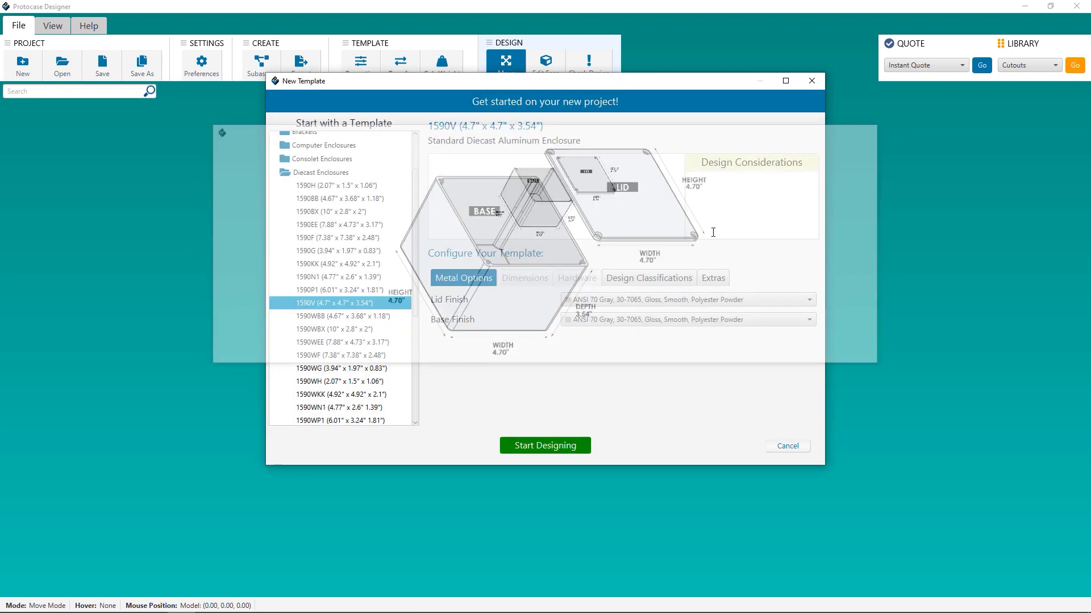
# Set the lid finish to RAL 5017 Traffic Blue and the base to Graphite Sandtex, then start designing
pyautogui.click(637, 299)
pyautogui.write('blu')
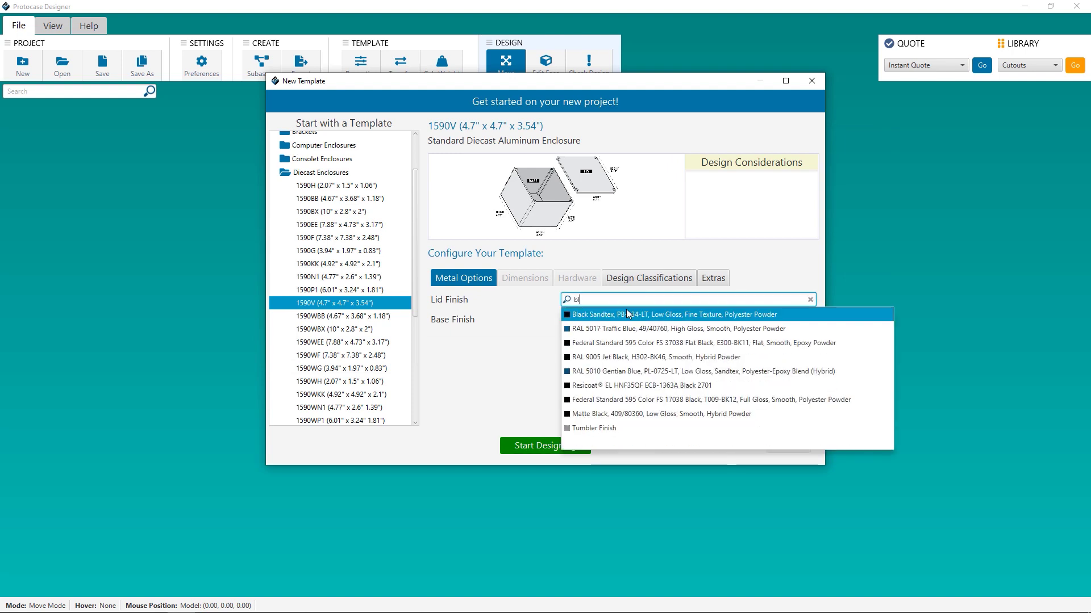
pyautogui.click(627, 316)
pyautogui.click(626, 319)
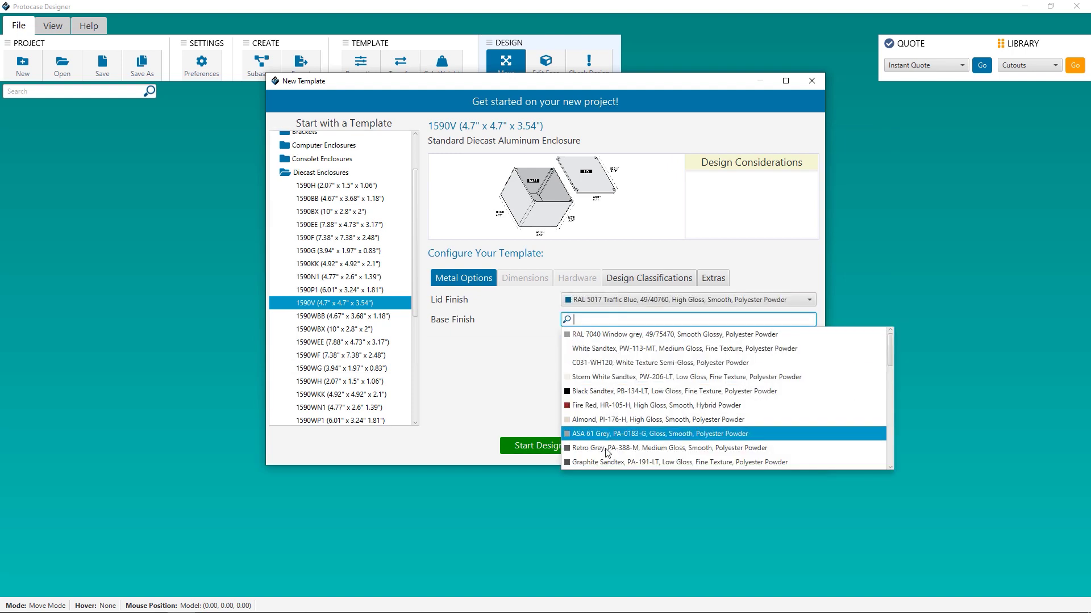
pyautogui.click(576, 460)
pyautogui.click(716, 281)
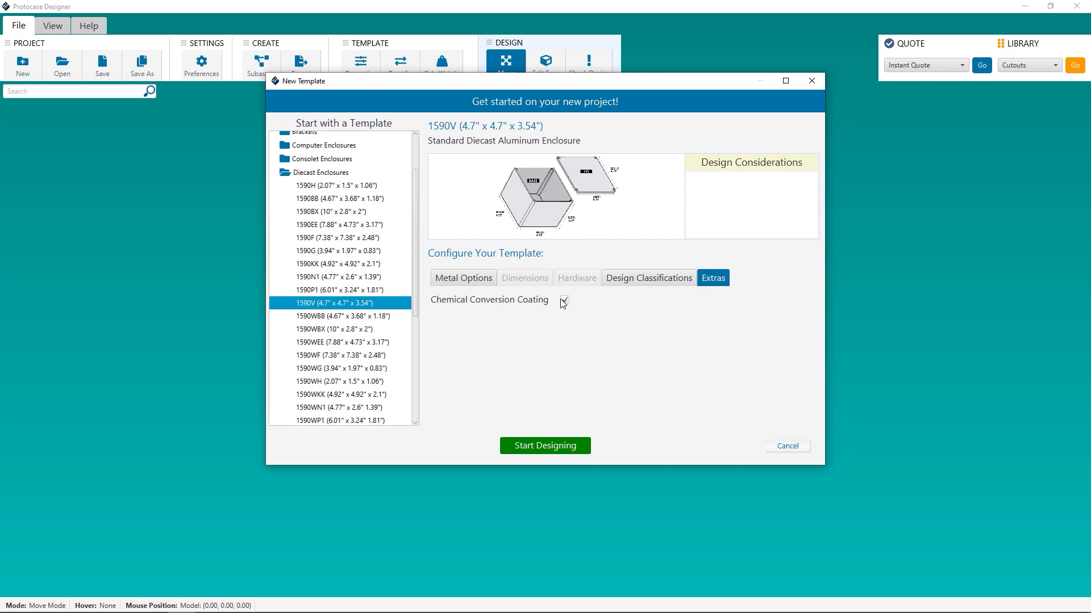
pyautogui.click(547, 448)
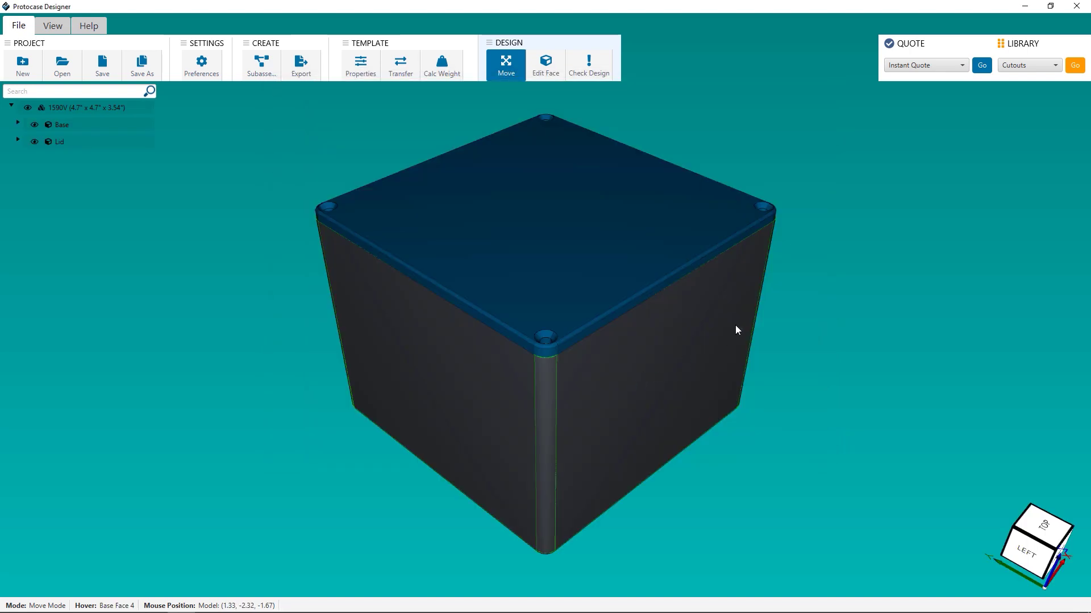
# Open the lid's top face and draw a 1.842" x 0.865" rectangular cutout on it
pyautogui.click(555, 66)
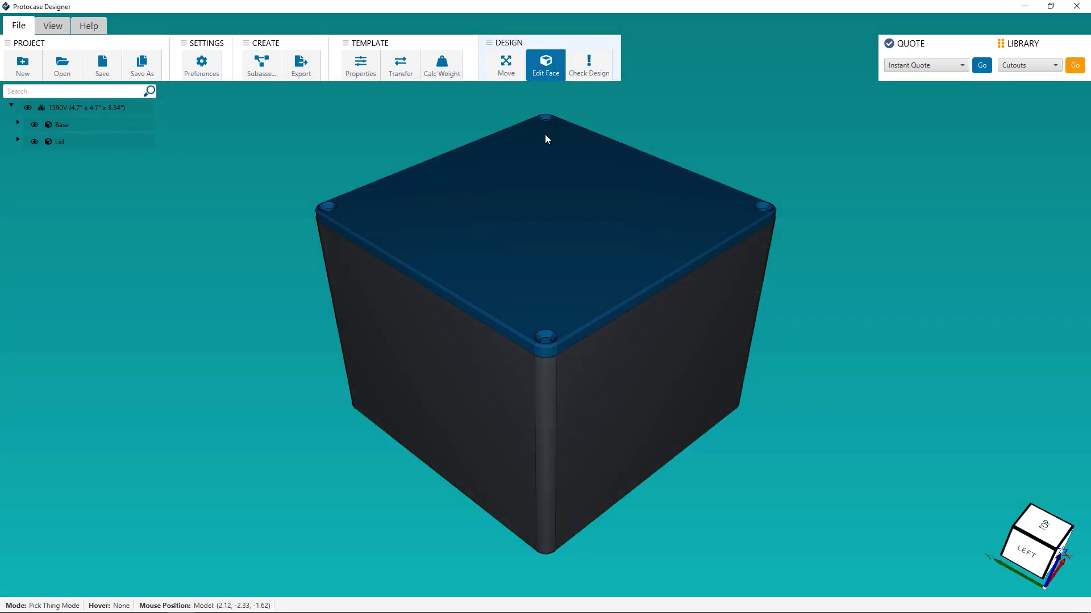
pyautogui.click(535, 196)
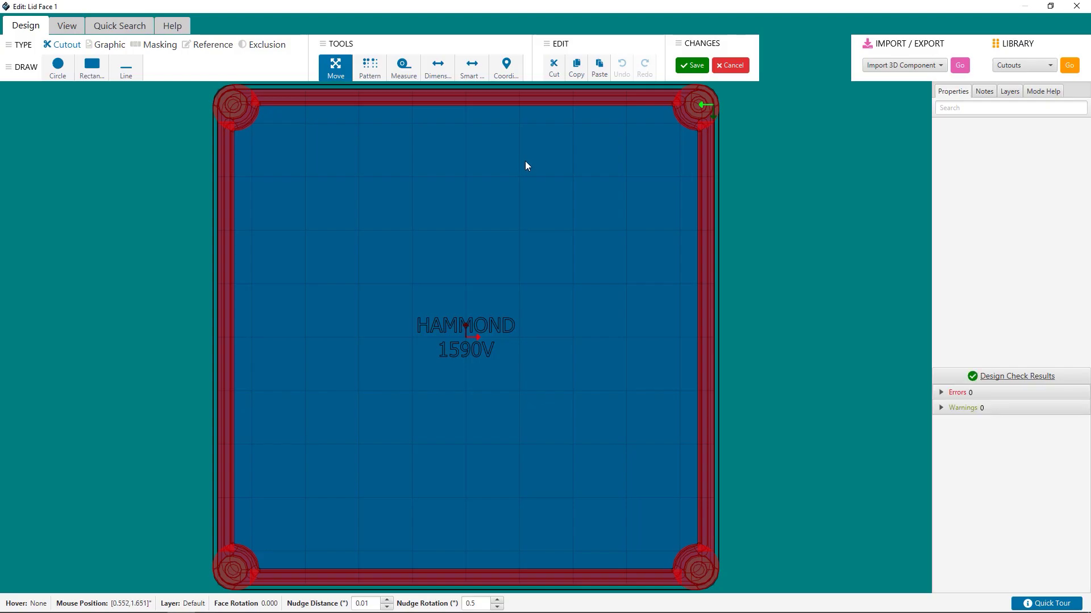
pyautogui.click(89, 67)
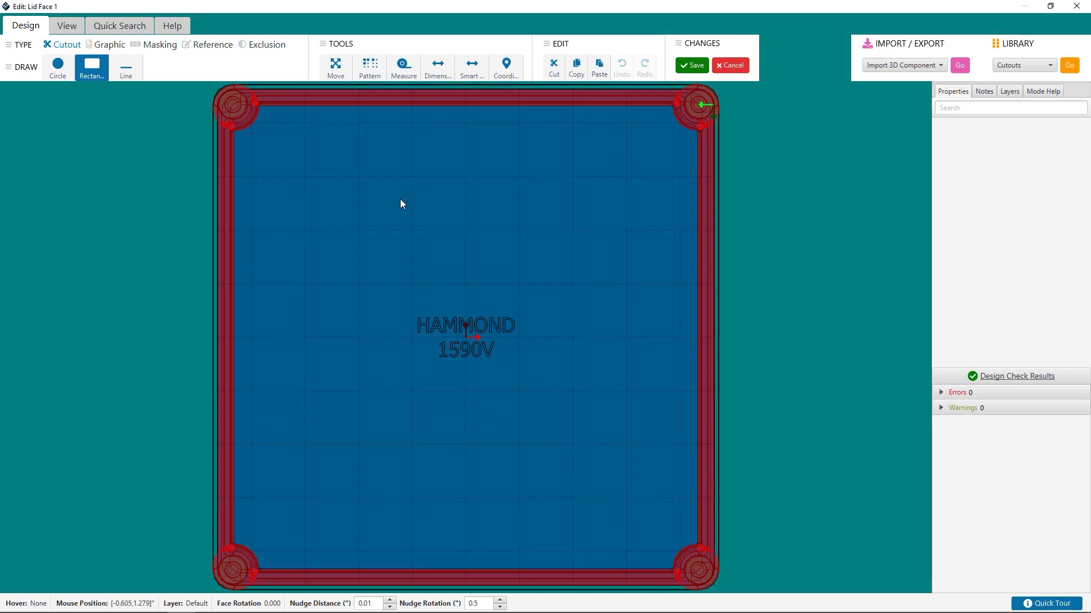
pyautogui.moveTo(367, 185)
pyautogui.mouseDown()
pyautogui.moveTo(500, 258)
pyautogui.moveTo(571, 284)
pyautogui.moveTo(564, 278)
pyautogui.mouseUp()
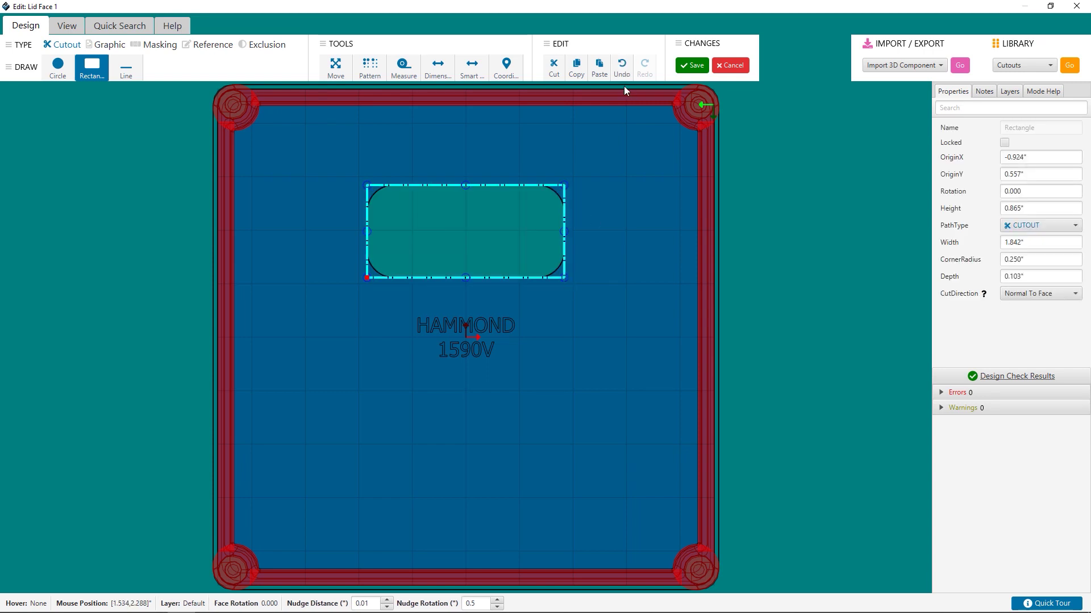
# Copy the rounded cutout, place the duplicate below the HAMMOND 1590V text, and select it
pyautogui.click(577, 67)
pyautogui.click(600, 70)
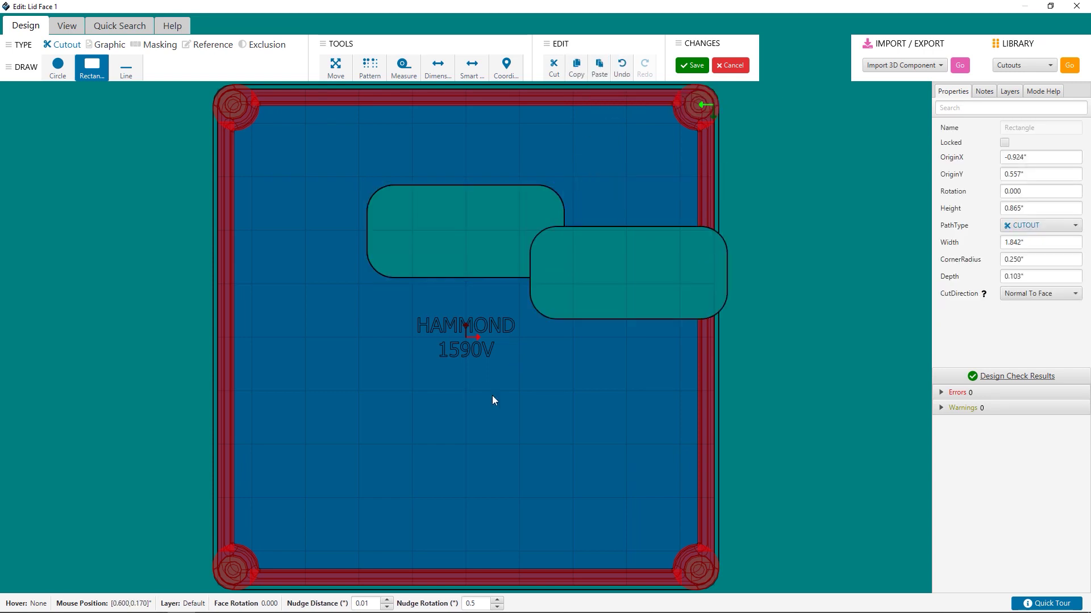
pyautogui.click(366, 490)
pyautogui.press('Escape')
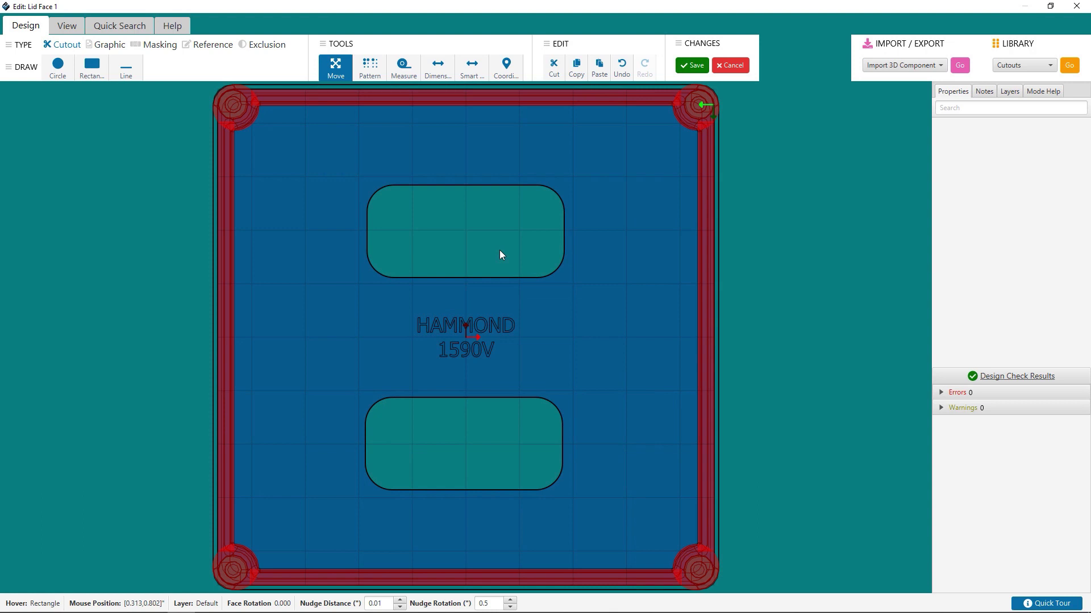
pyautogui.click(503, 236)
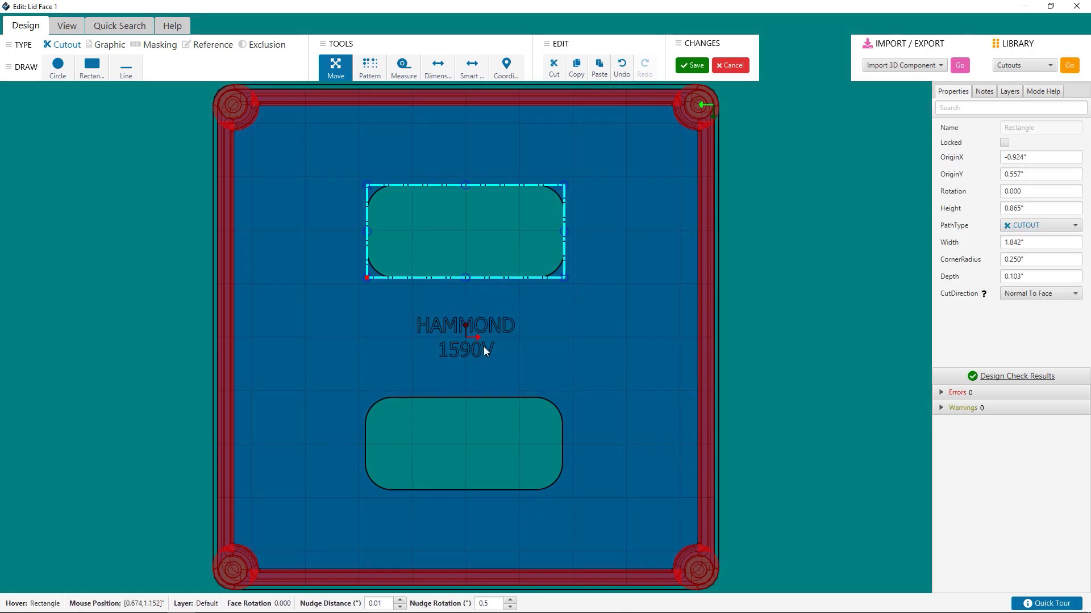
pyautogui.click(464, 461)
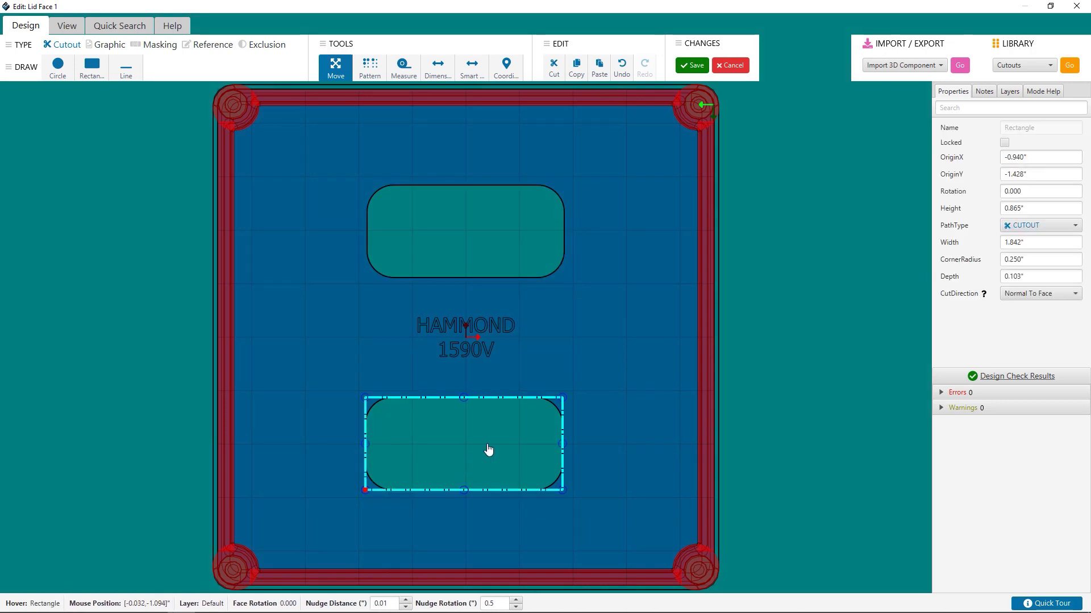
pyautogui.click(1037, 278)
# Give the lower cutout a 0.05" depth and a 0.125" corner radius
pyautogui.write('0.05')
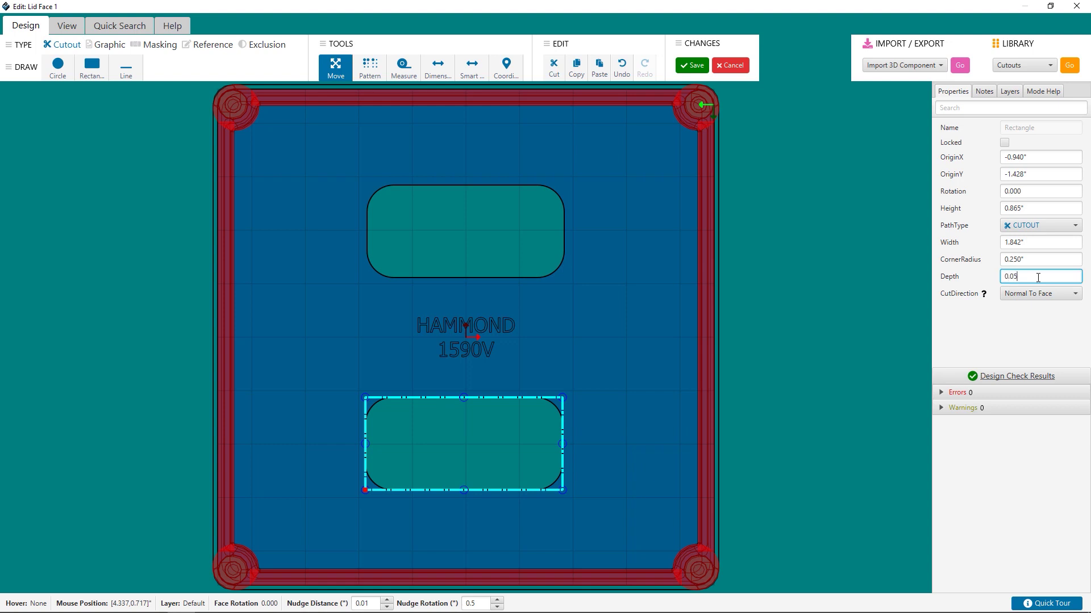
pyautogui.press('Return')
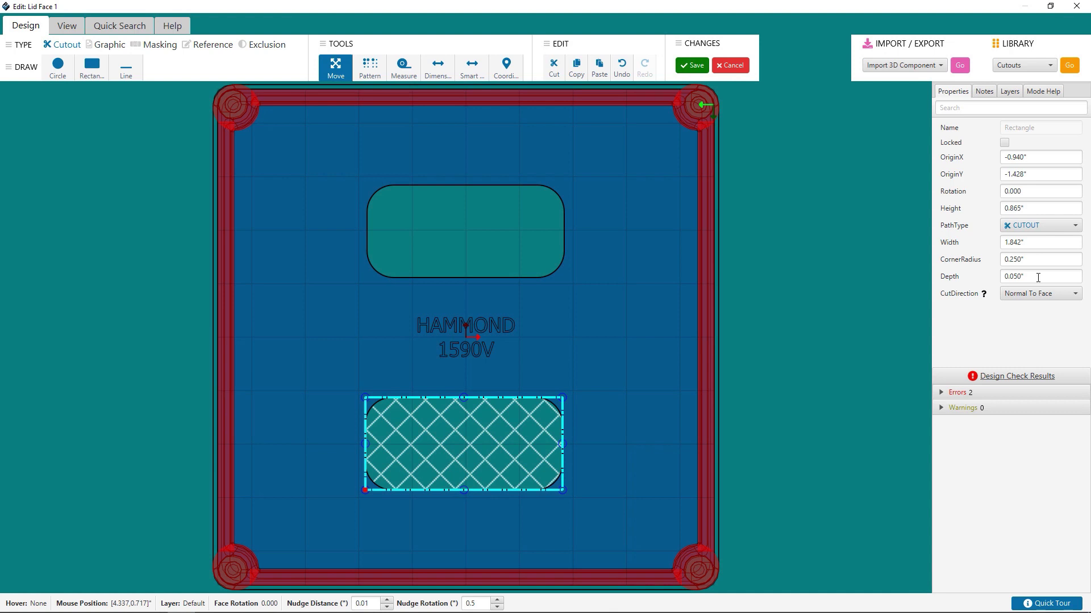
pyautogui.click(1044, 259)
pyautogui.write('0.125')
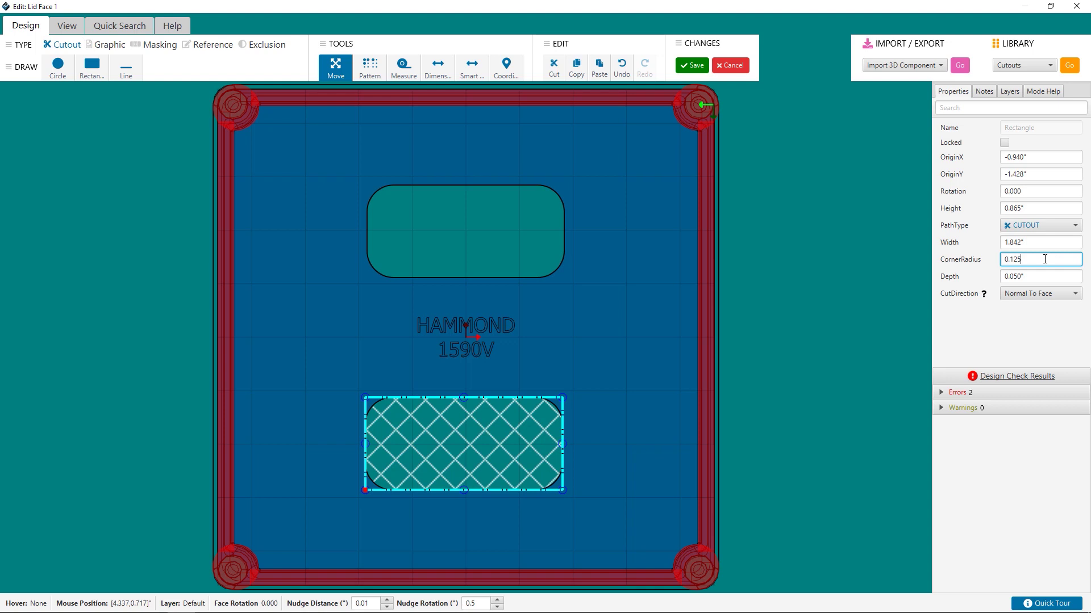
pyautogui.press('Return')
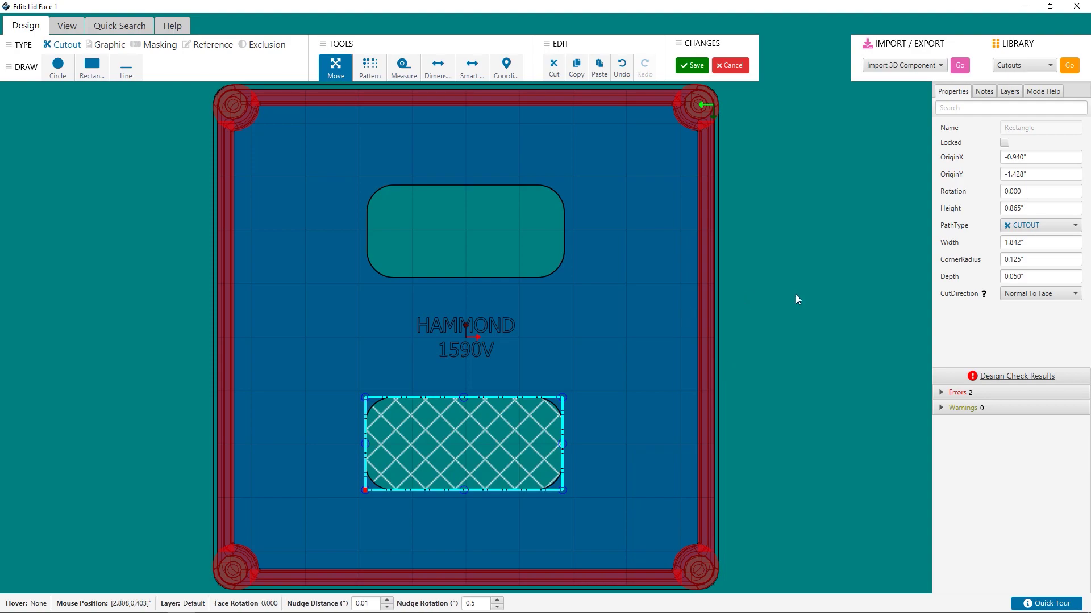
# Save the lid, open the front base face, and draw a 0.931" x 0.466" cutout at lower left
pyautogui.click(691, 65)
pyautogui.moveTo(771, 154); pyautogui.dragTo(648, 146, button='middle')
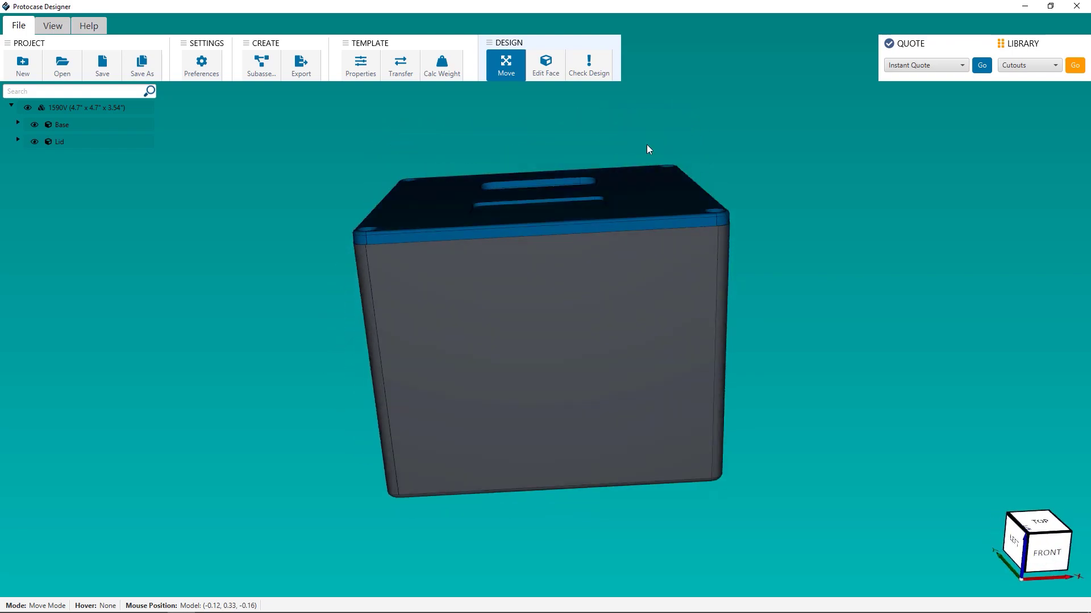
pyautogui.click(546, 65)
pyautogui.click(540, 363)
pyautogui.click(102, 76)
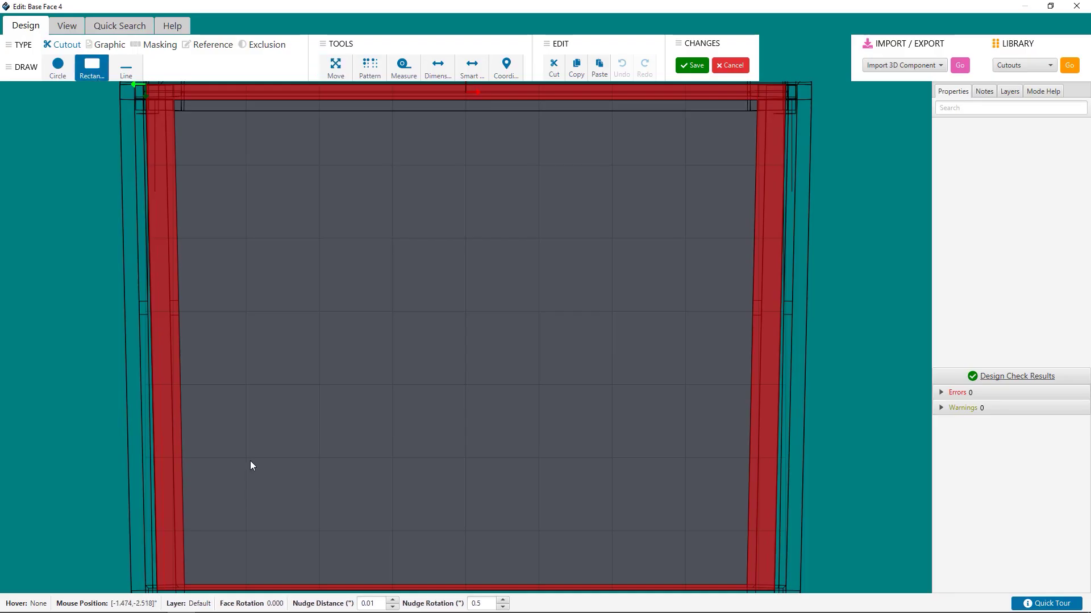
pyautogui.moveTo(250, 461); pyautogui.dragTo(386, 528)
pyautogui.click(337, 508)
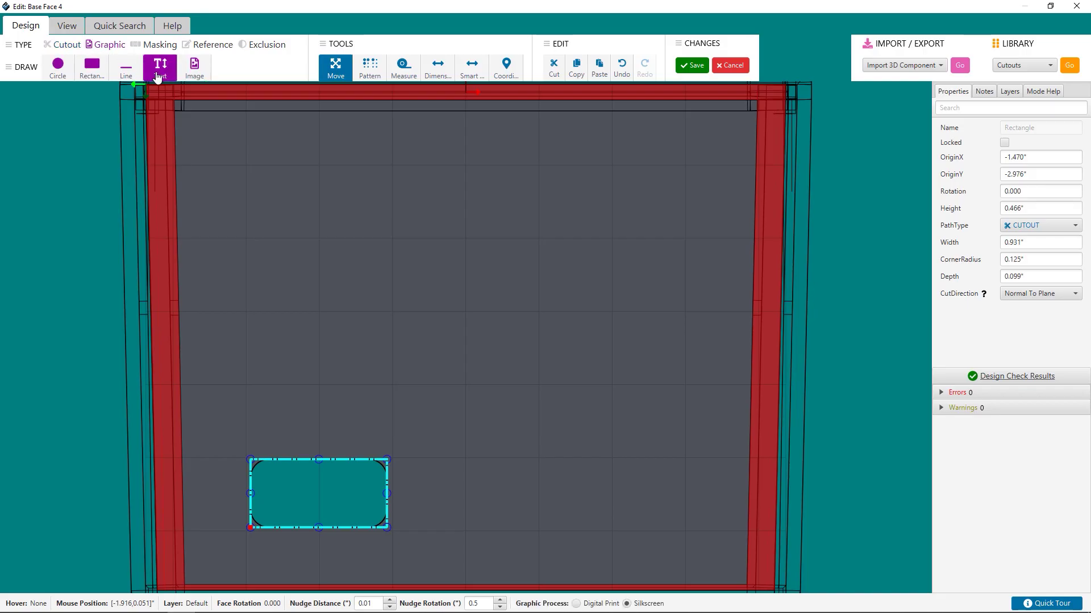
# Add a white, size-20 'Input' text label above the base cutout
pyautogui.click(274, 438)
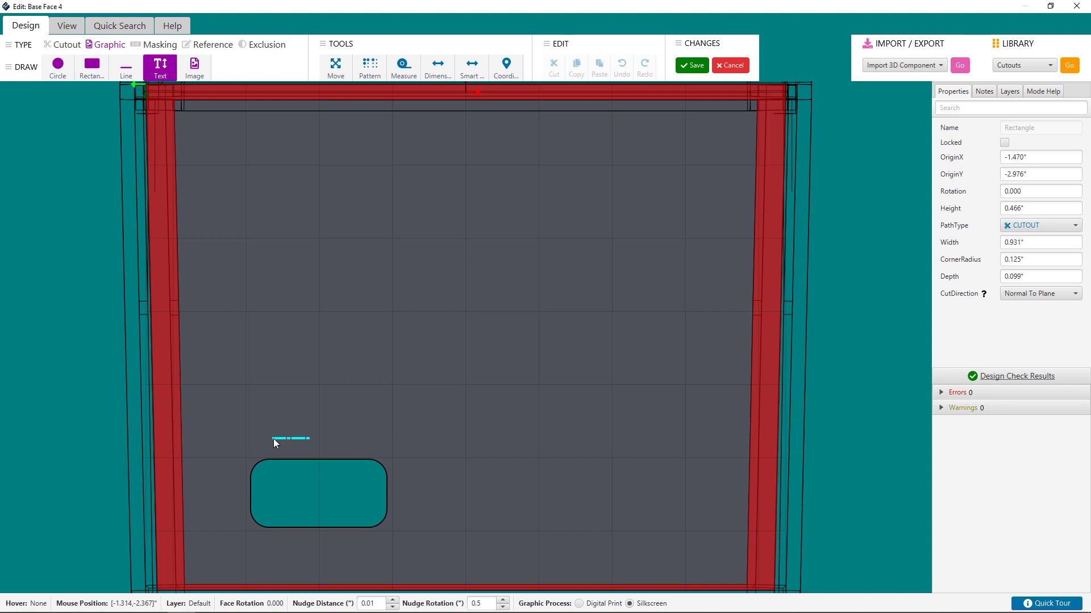
pyautogui.write('Input')
pyautogui.press('Return')
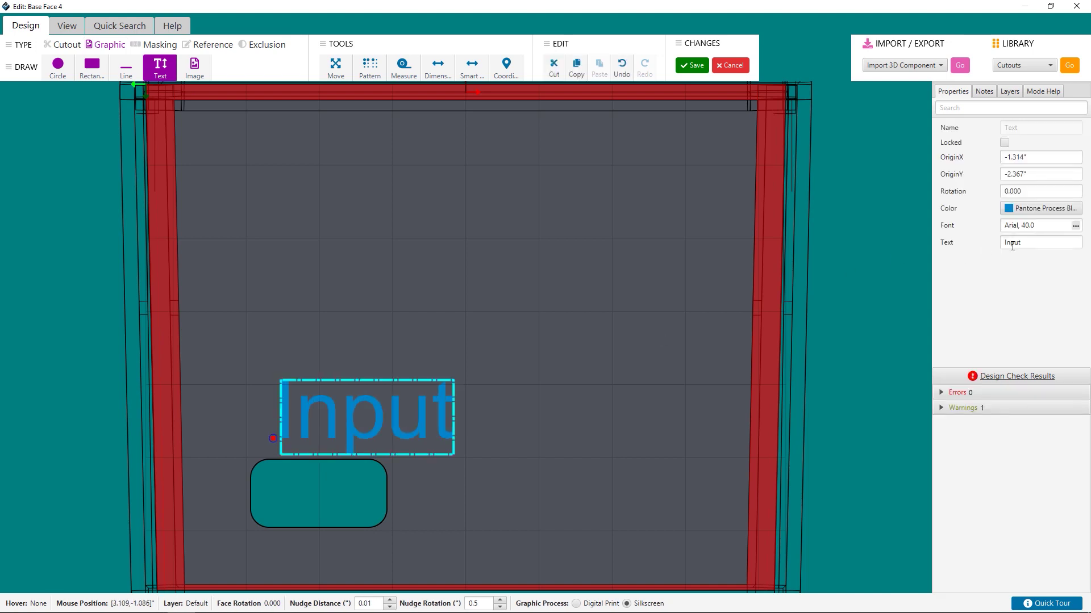
pyautogui.click(1040, 212)
pyautogui.click(522, 209)
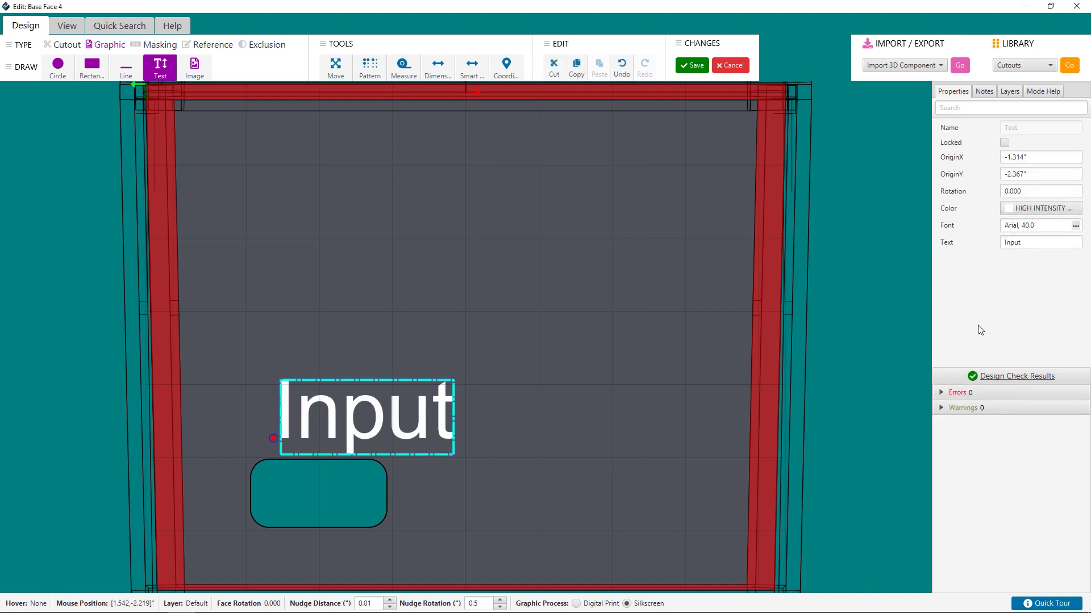
pyautogui.click(1075, 226)
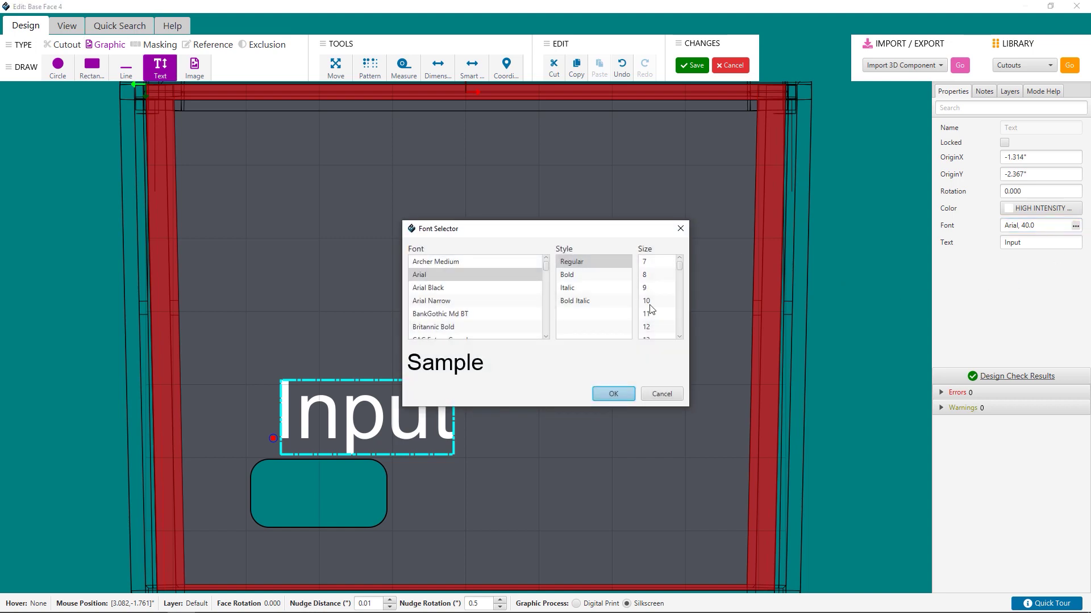
pyautogui.scroll(-1, 649, 308)
pyautogui.click(654, 330)
pyautogui.click(620, 394)
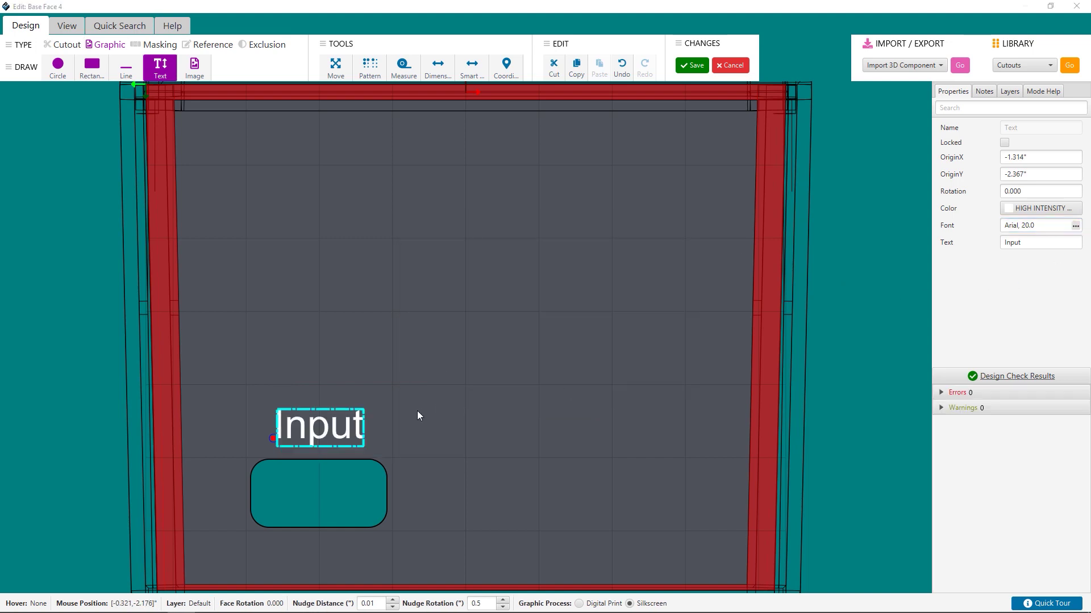
pyautogui.click(410, 393)
pyautogui.press('Escape')
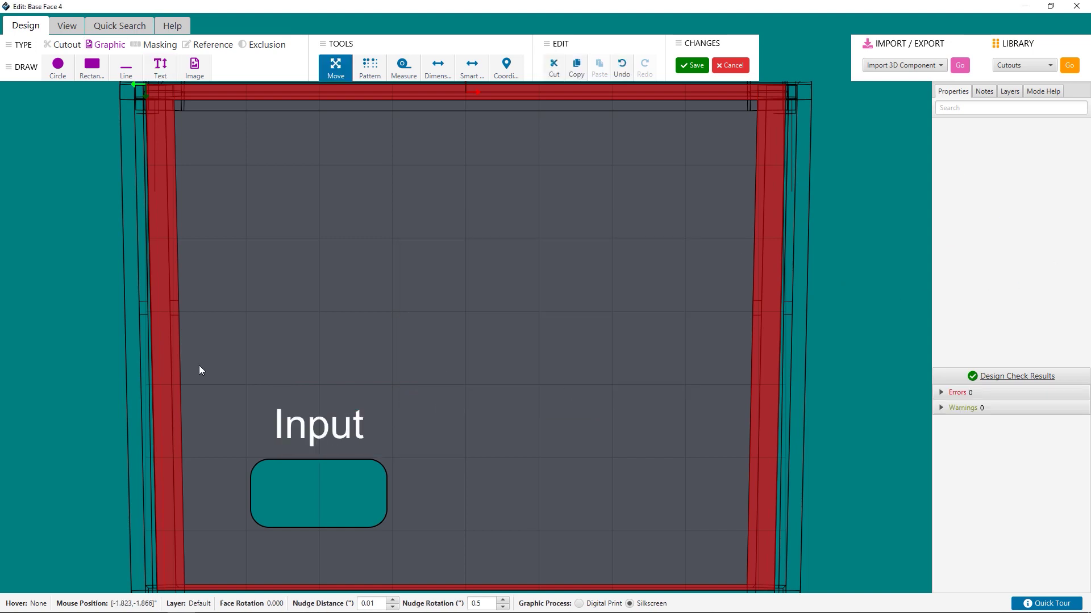
# Centre-align the cutout with the Input label, then open the cutout Library
pyautogui.click(291, 433)
pyautogui.keyDown('ctrl'); pyautogui.click(312, 487); pyautogui.keyUp('ctrl')
pyautogui.rightClick(387, 349)
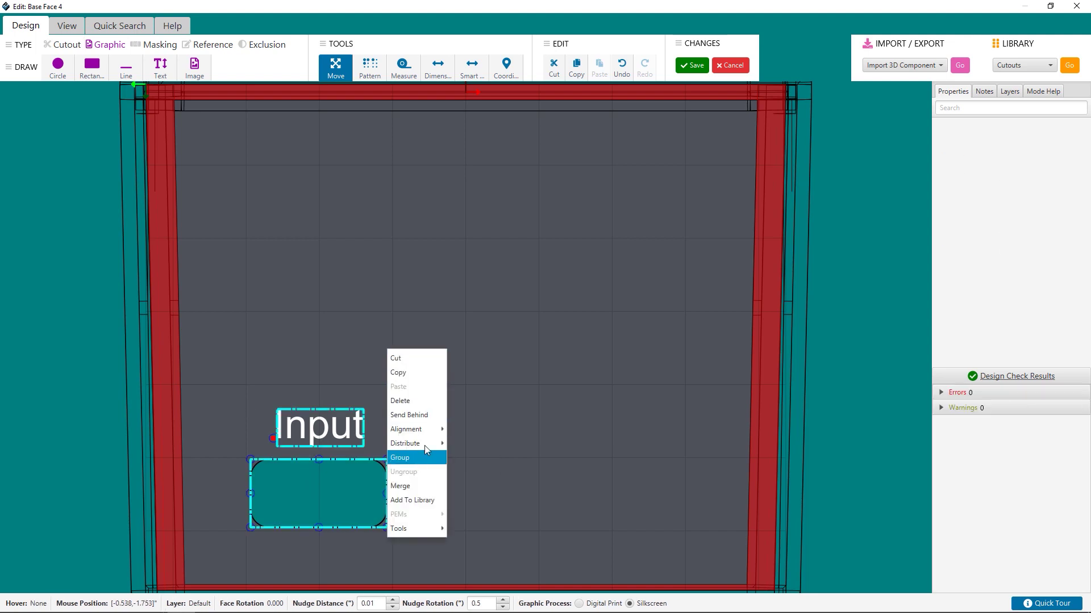
pyautogui.moveTo(430, 435)
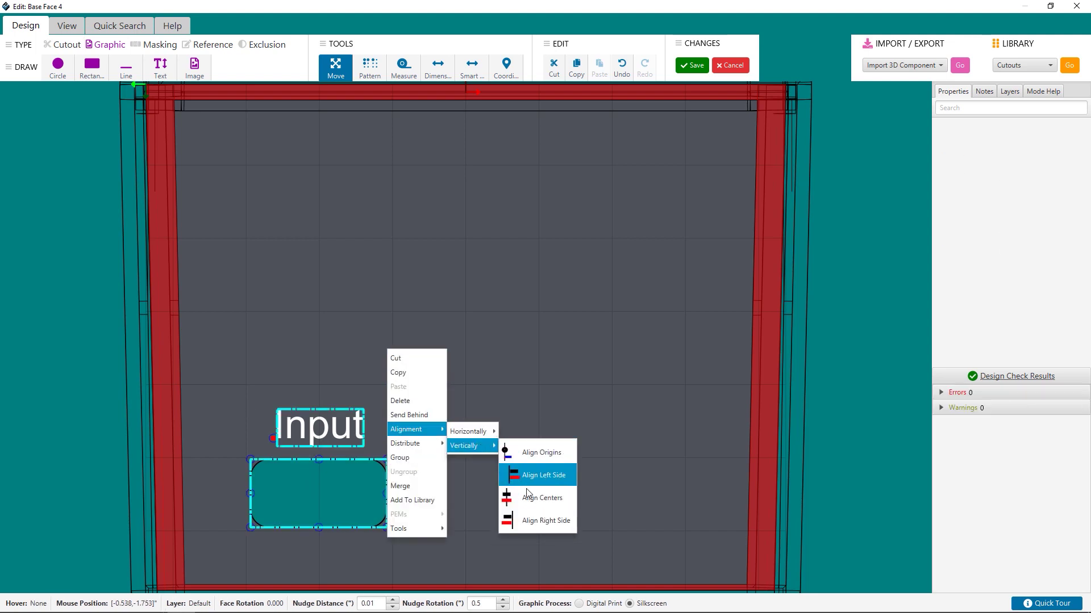
pyautogui.click(527, 493)
pyautogui.click(526, 489)
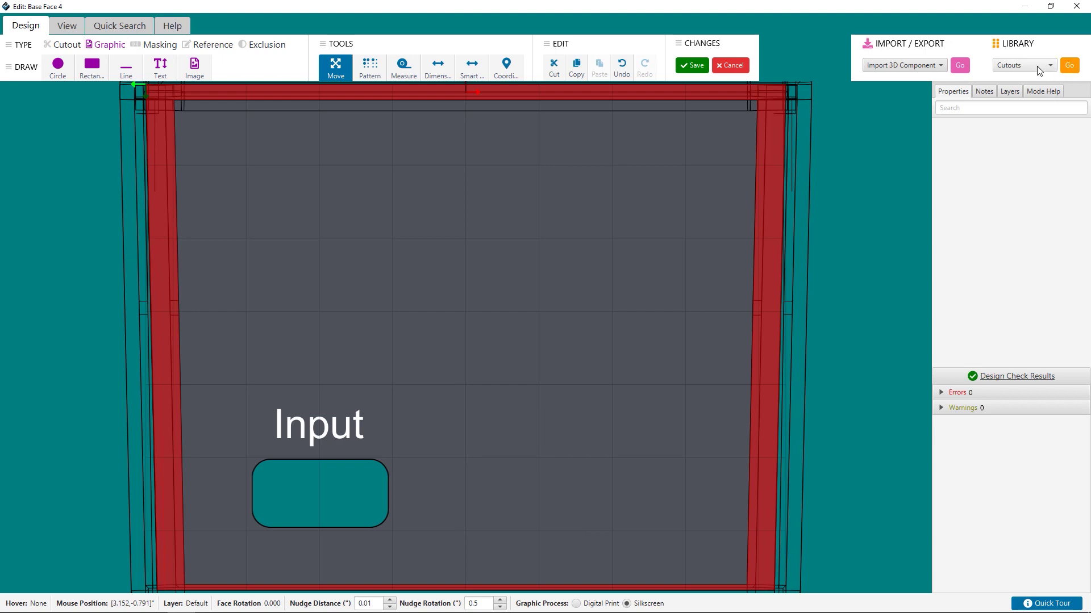
pyautogui.click(1072, 68)
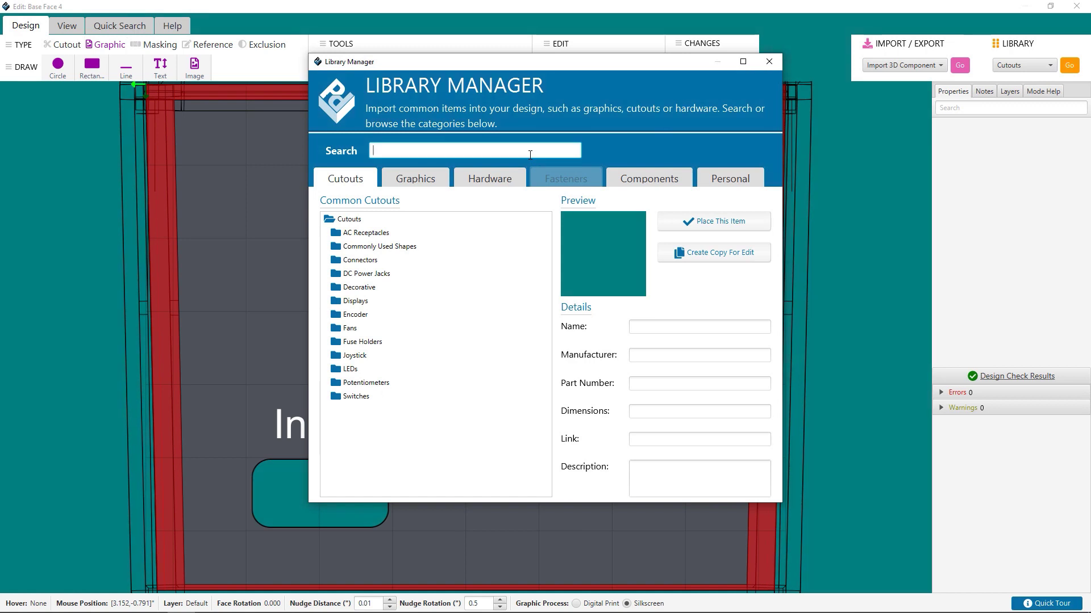
# Search the library for db9 and place the DB9 connector cutout on the face
pyautogui.write('db9')
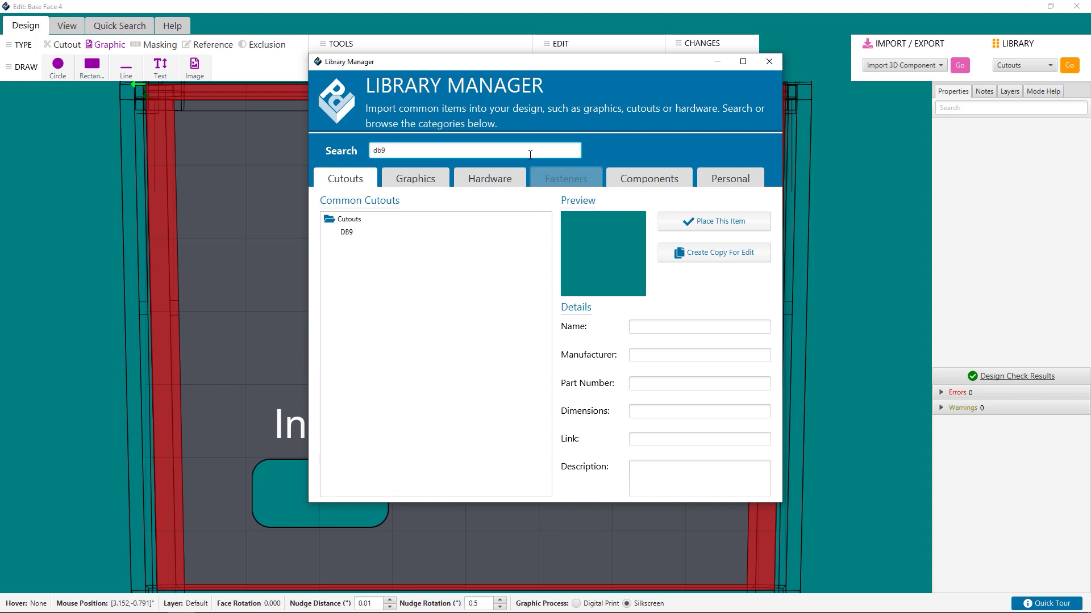
pyautogui.click(412, 232)
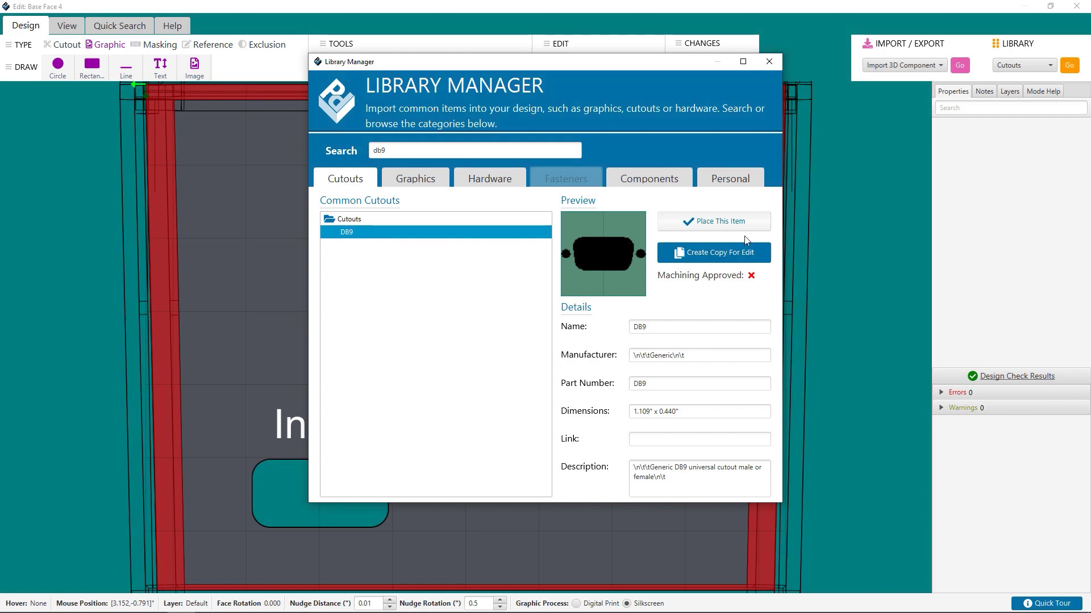
pyautogui.click(742, 221)
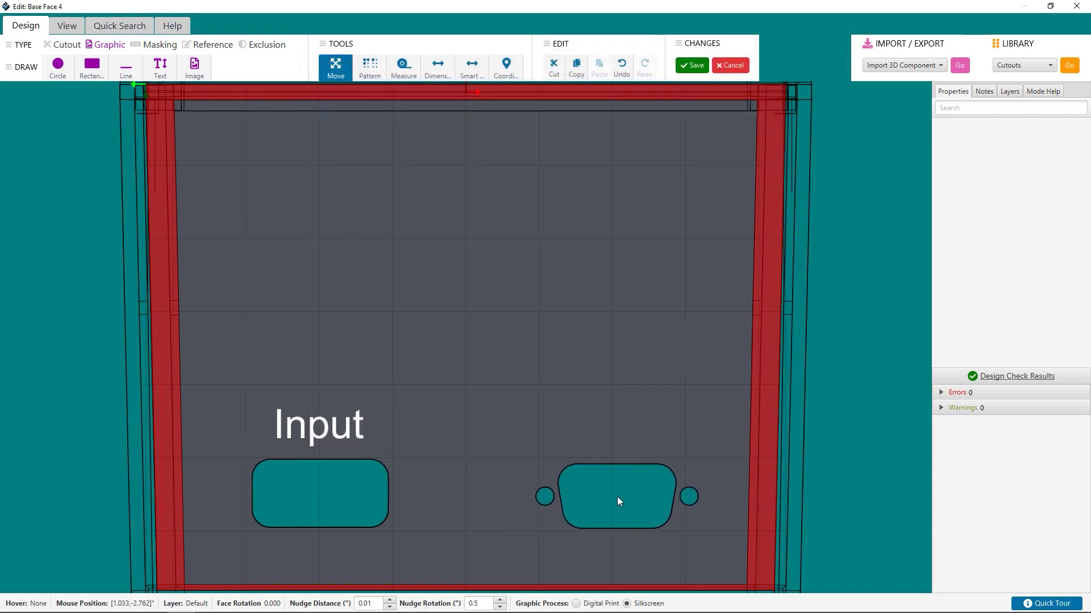
# Drop the DB9 cutout right of Input and add a white, size-20 'DB-9' label above it
pyautogui.click(615, 495)
pyautogui.click(249, 104)
pyautogui.click(160, 66)
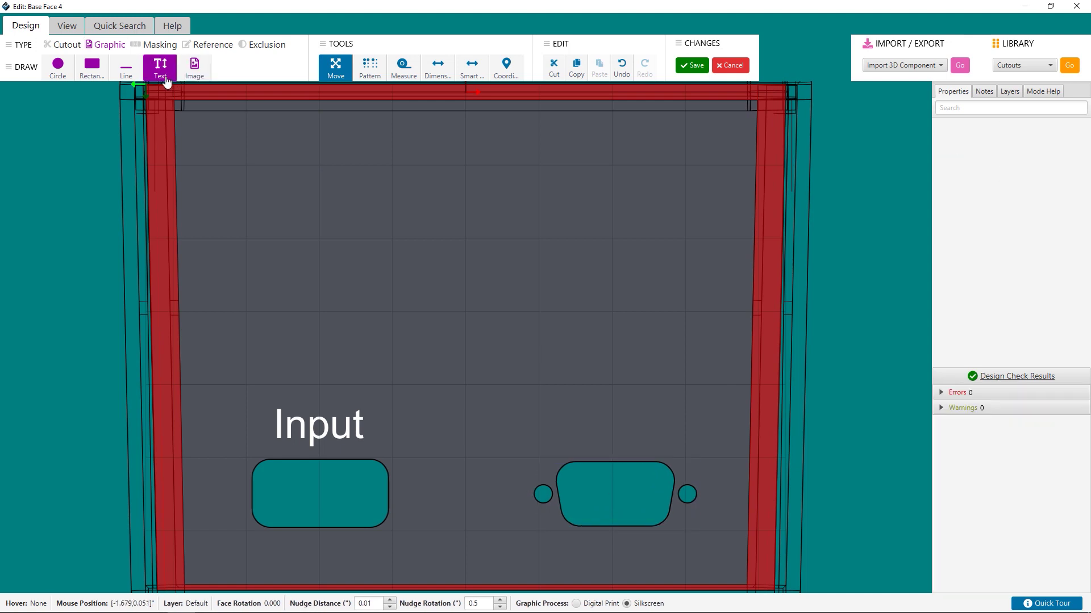
pyautogui.click(575, 438)
pyautogui.write('DB-9')
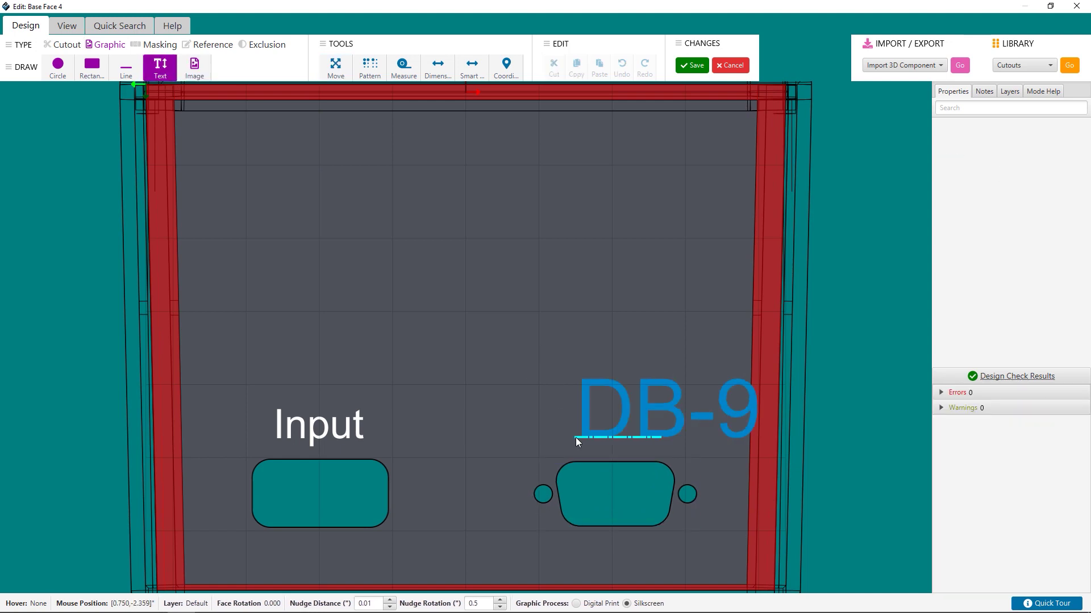
pyautogui.press('Return')
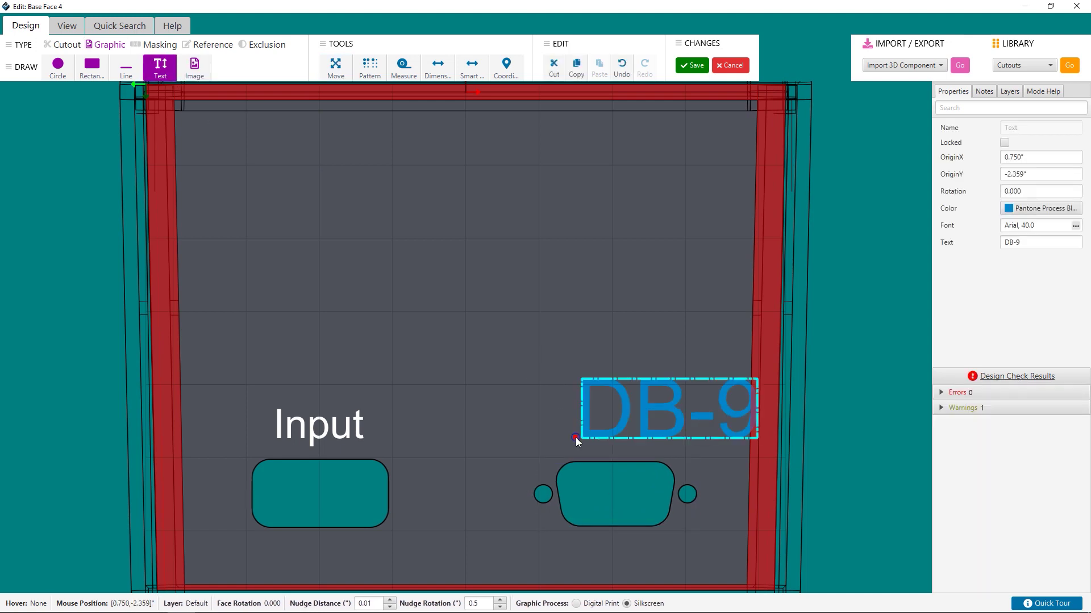
pyautogui.click(1054, 208)
pyautogui.click(523, 212)
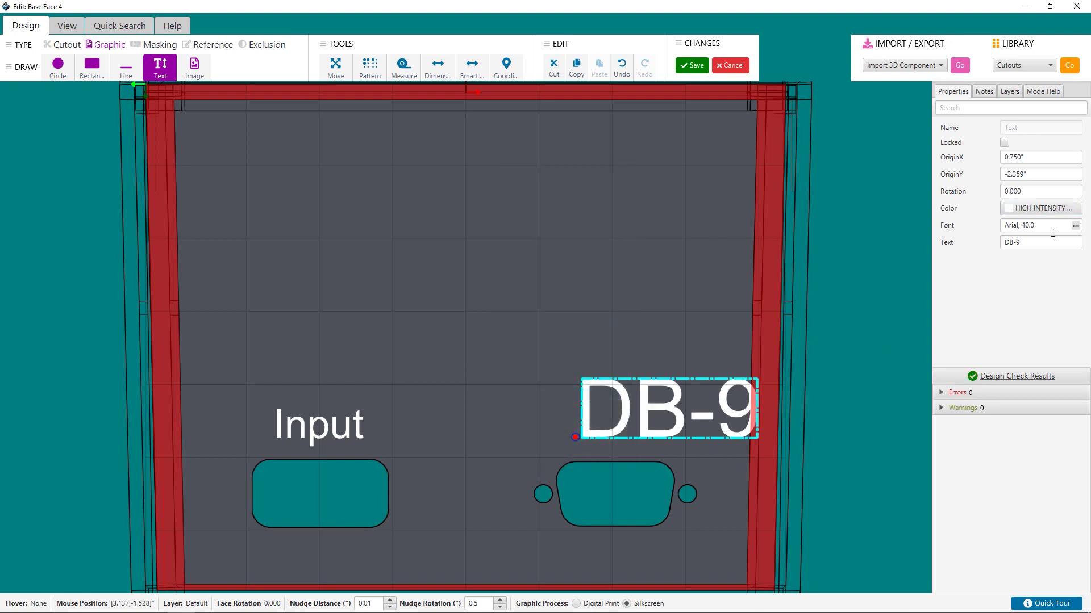
pyautogui.click(1076, 226)
pyautogui.scroll(-3, 671, 317)
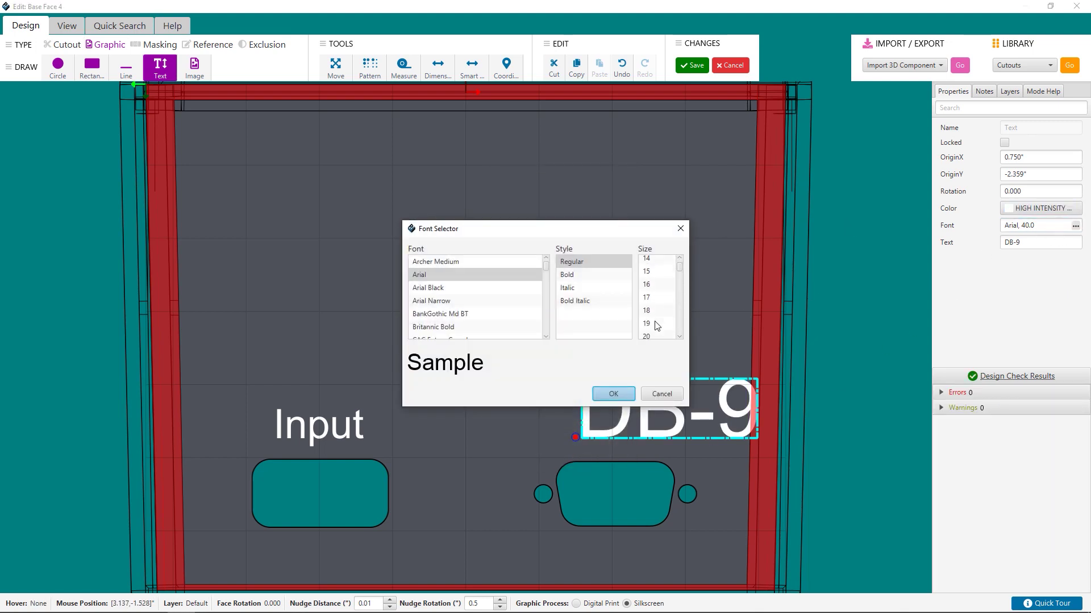
pyautogui.click(652, 304)
pyautogui.click(614, 394)
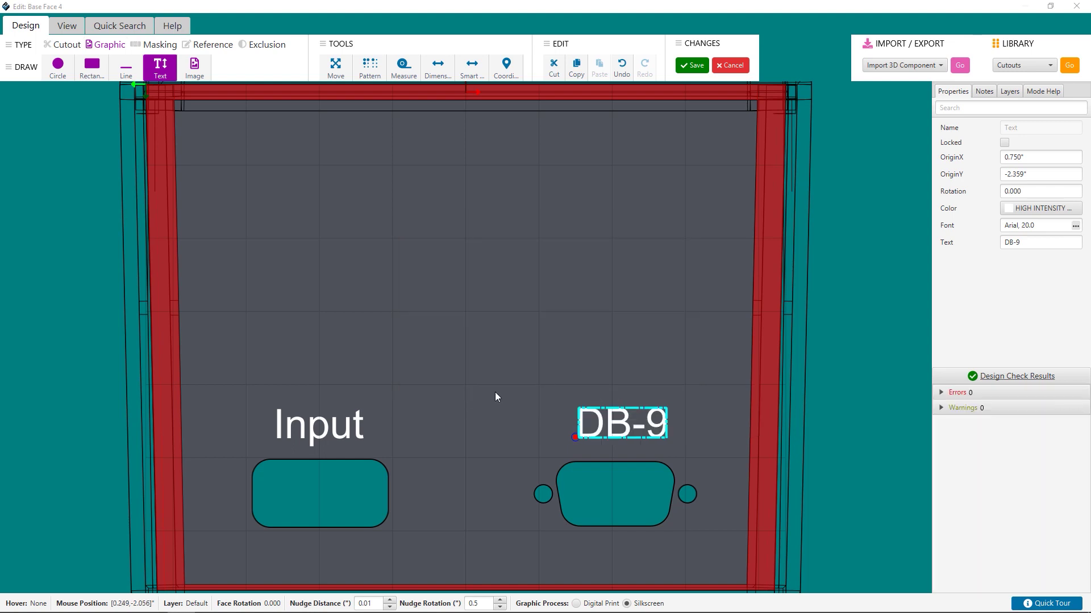
pyautogui.press('Escape')
# Align the Input and DB-9 labels horizontally at the same height
pyautogui.click(343, 436)
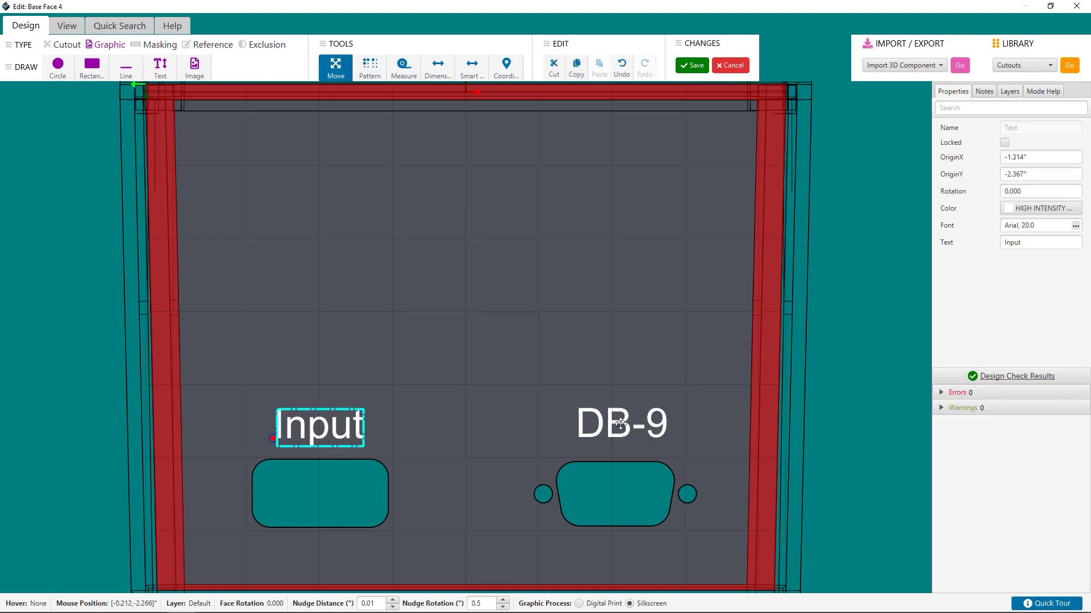
pyautogui.keyDown('shift'); pyautogui.click(622, 423); pyautogui.keyUp('shift')
pyautogui.rightClick(424, 357)
pyautogui.moveTo(454, 445)
pyautogui.moveTo(507, 452)
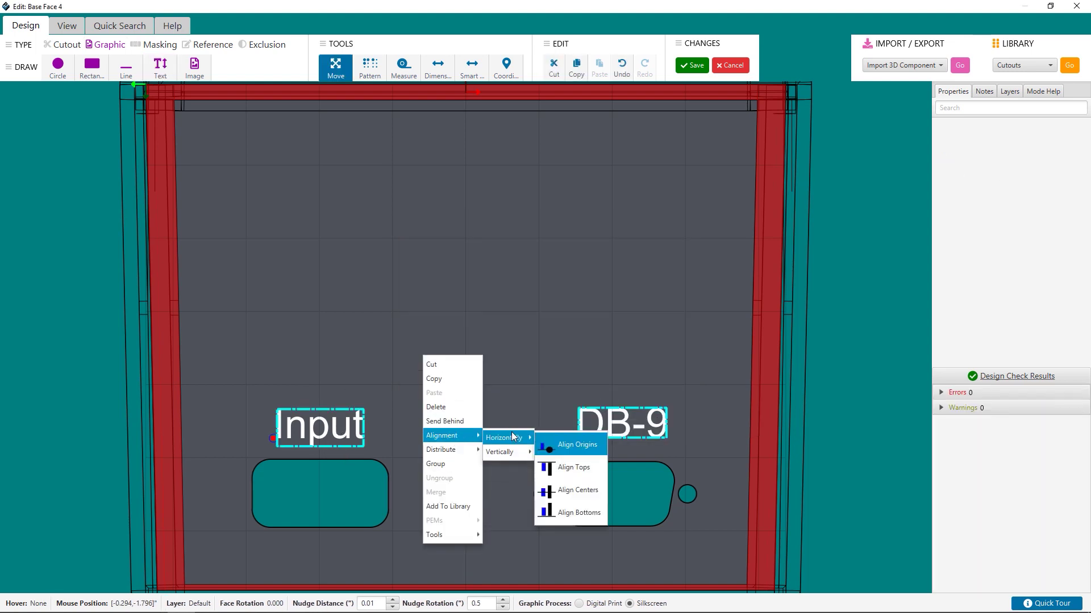
pyautogui.click(595, 490)
# Centre the DB9 cutout under the DB-9 label and save the face
pyautogui.click(642, 430)
pyautogui.keyDown('shift'); pyautogui.click(629, 496); pyautogui.keyUp('shift')
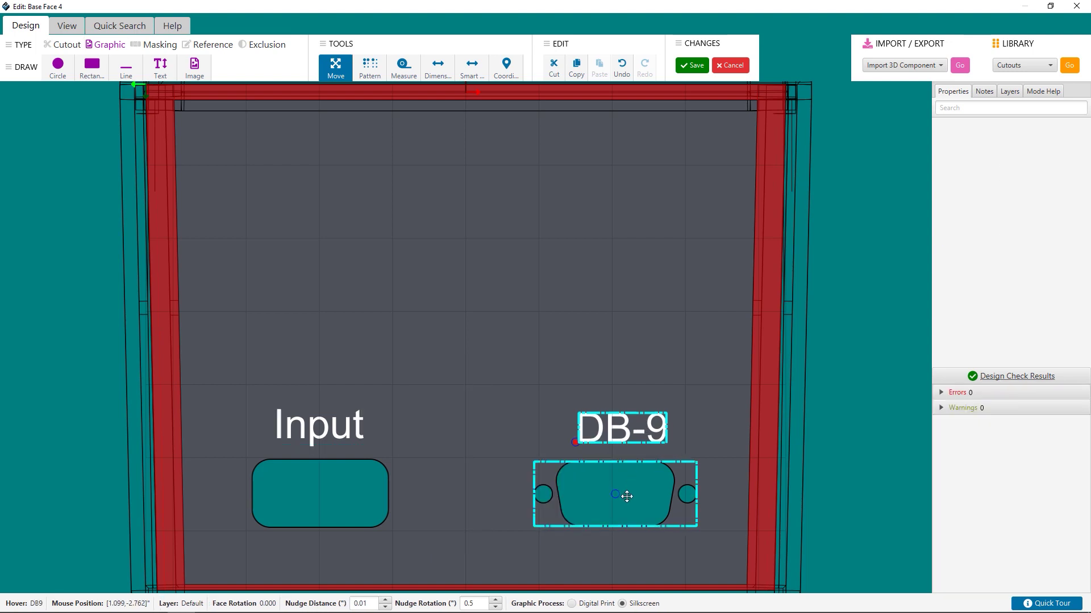
pyautogui.rightClick(628, 497)
pyautogui.moveTo(663, 505)
pyautogui.moveTo(708, 521)
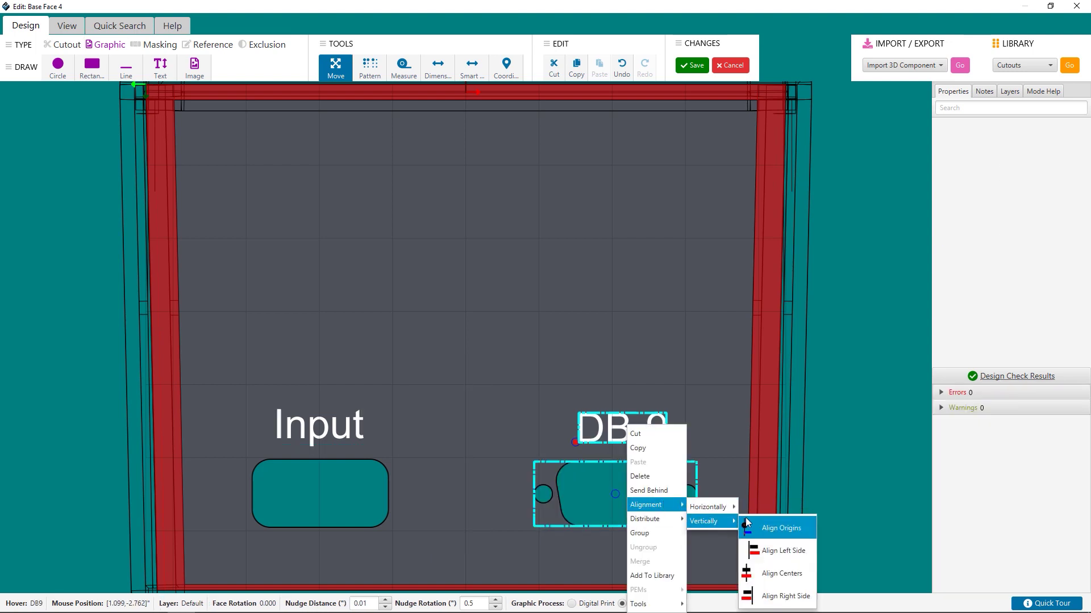
pyautogui.click(778, 573)
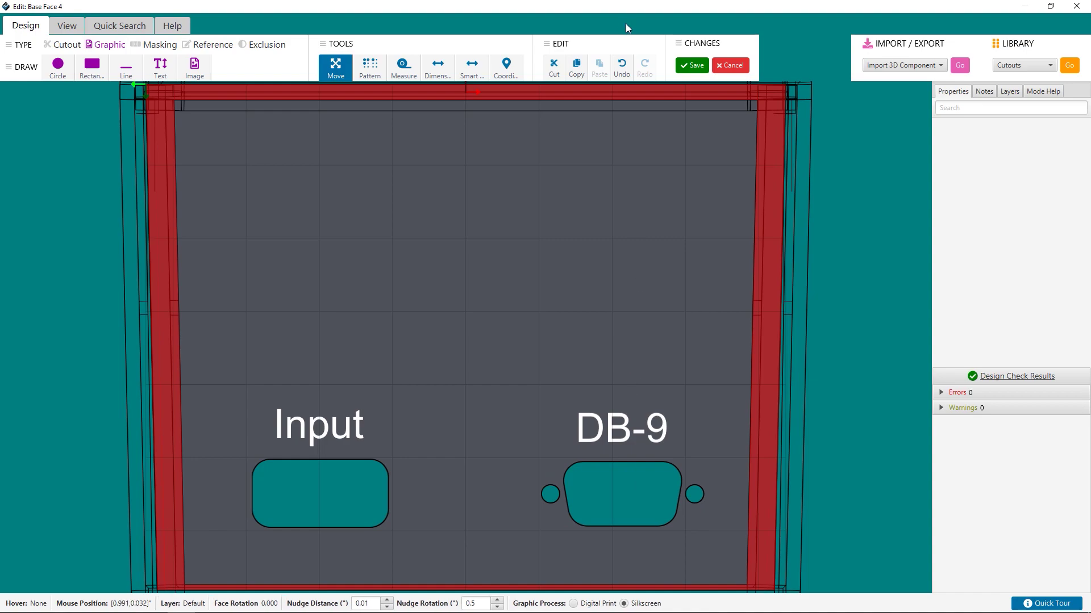
pyautogui.click(691, 65)
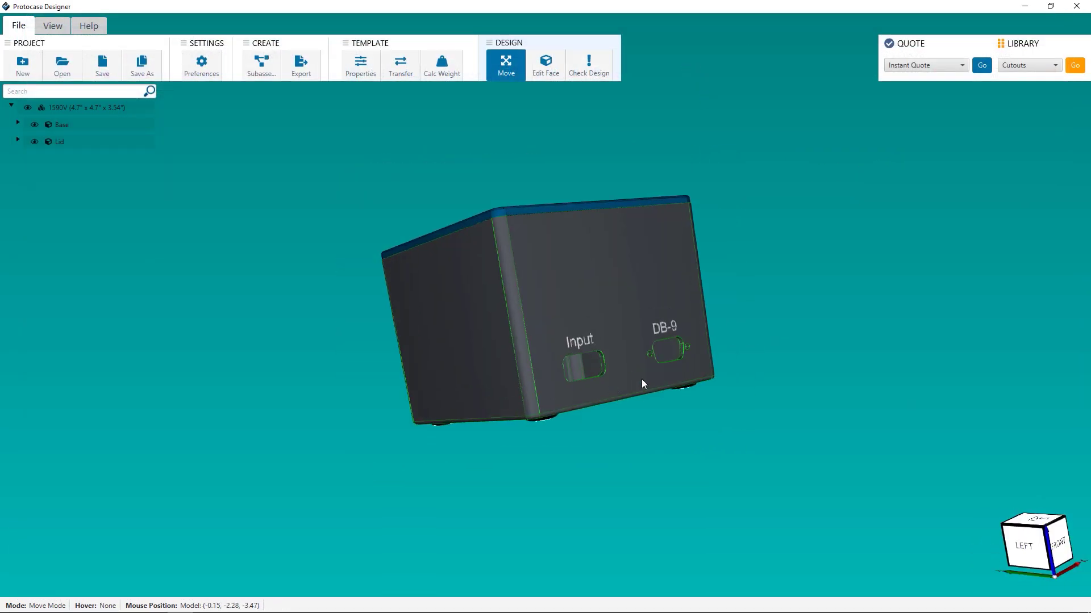
# Request an Instant Quote for the design, continuing past the un-approved machining cutout warning
pyautogui.click(931, 65)
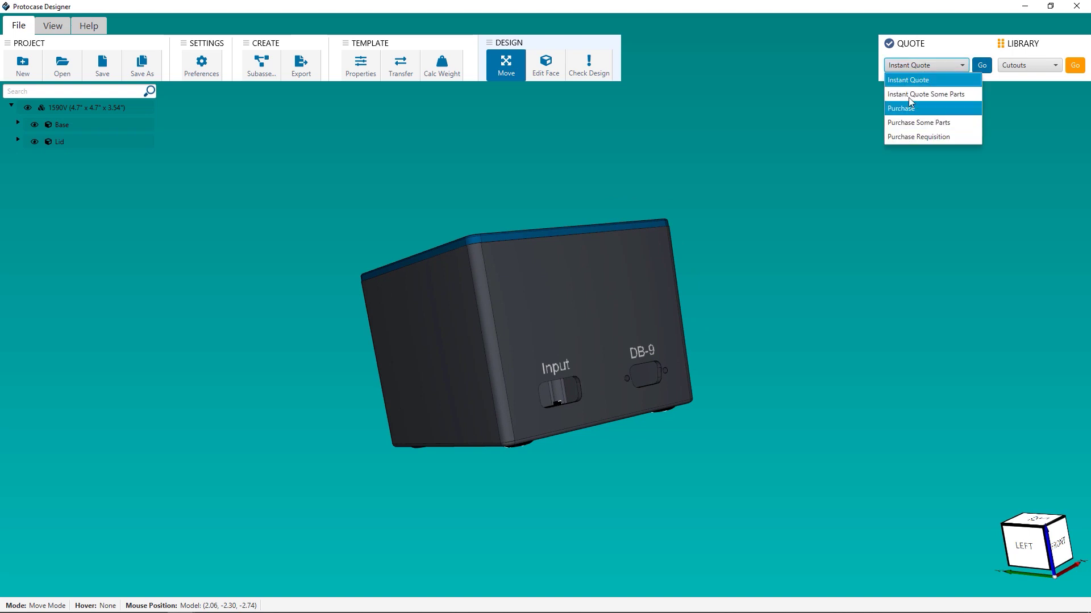
pyautogui.click(911, 81)
pyautogui.click(981, 65)
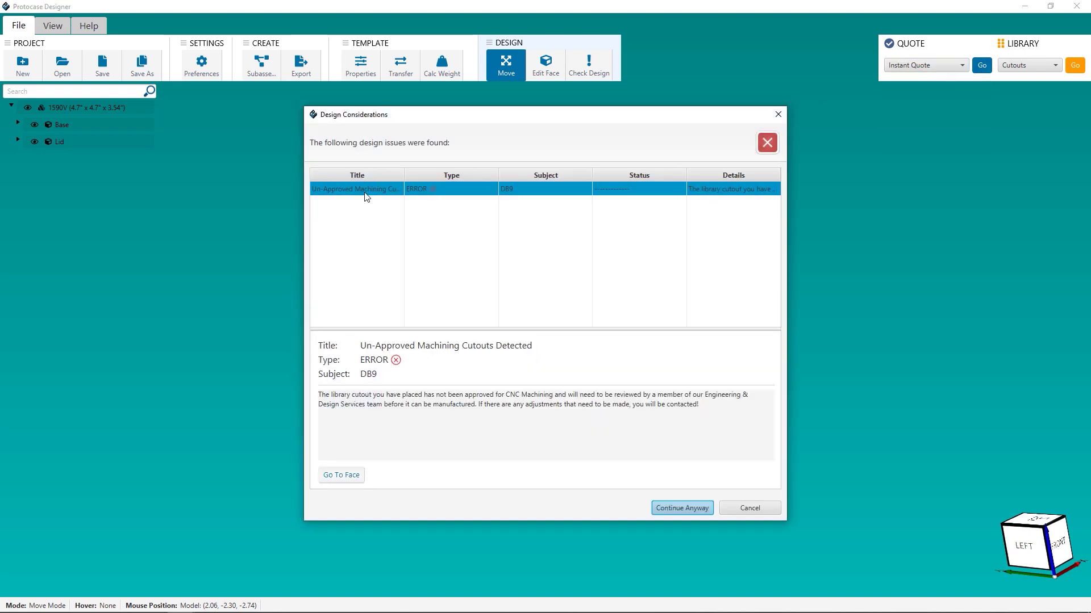
pyautogui.click(681, 508)
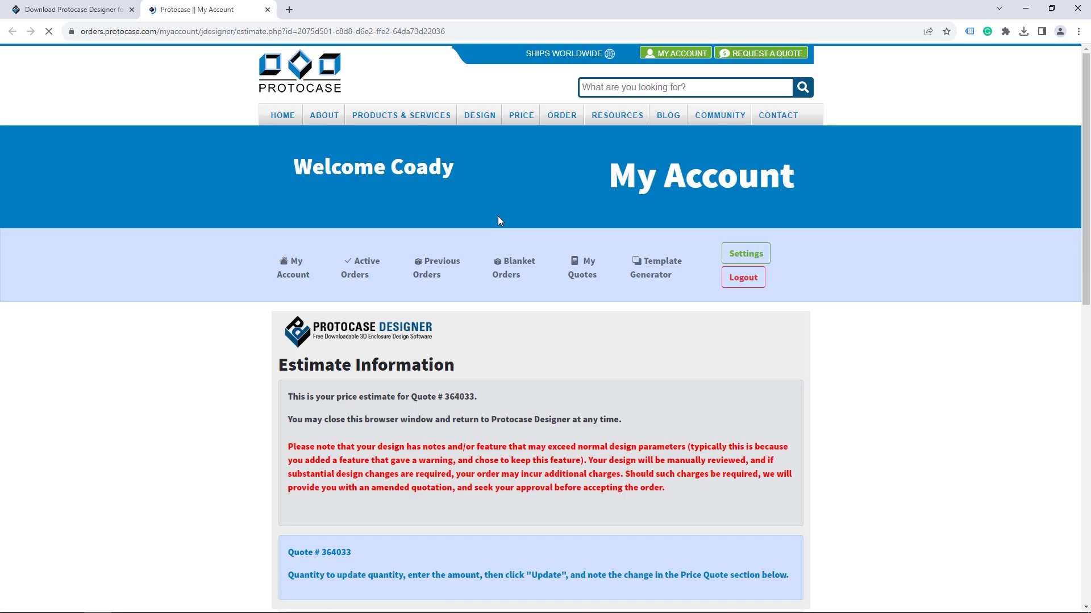
# Scroll through the estimate to check the $40.00 setup fee, $588.35 sub-total and free shipping
pyautogui.scroll(-1, 497, 217)
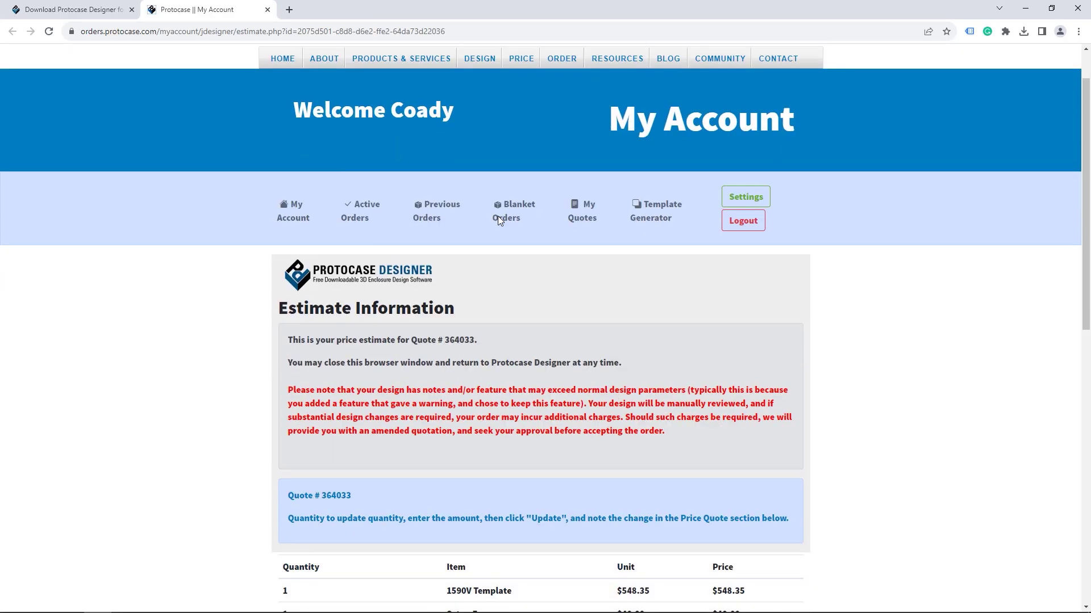
pyautogui.scroll(-1, 498, 217)
pyautogui.scroll(-1, 497, 217)
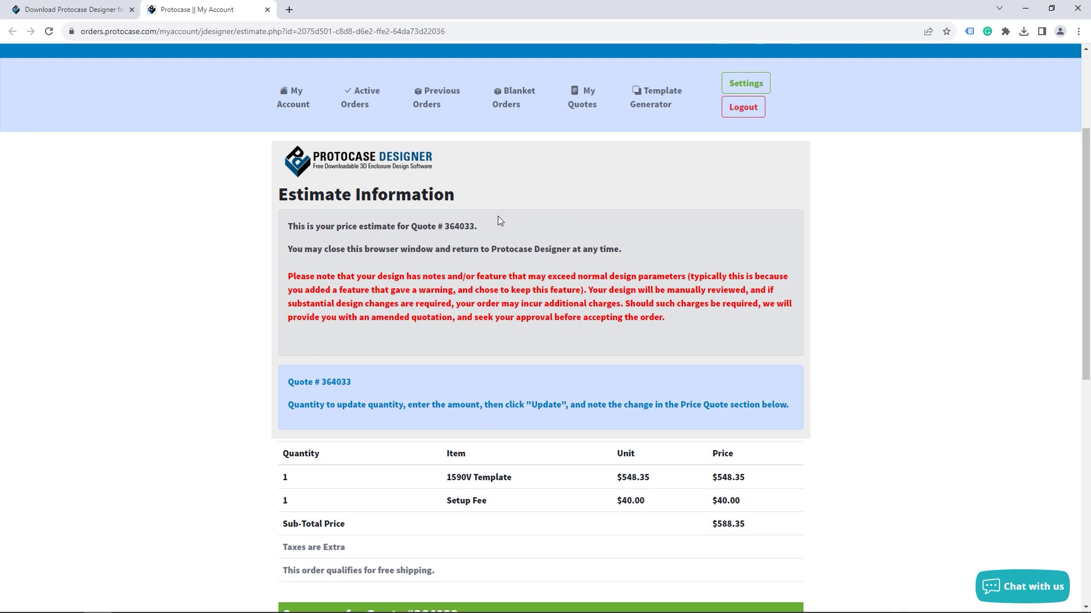
pyautogui.scroll(-1, 497, 217)
pyautogui.scroll(-2, 499, 221)
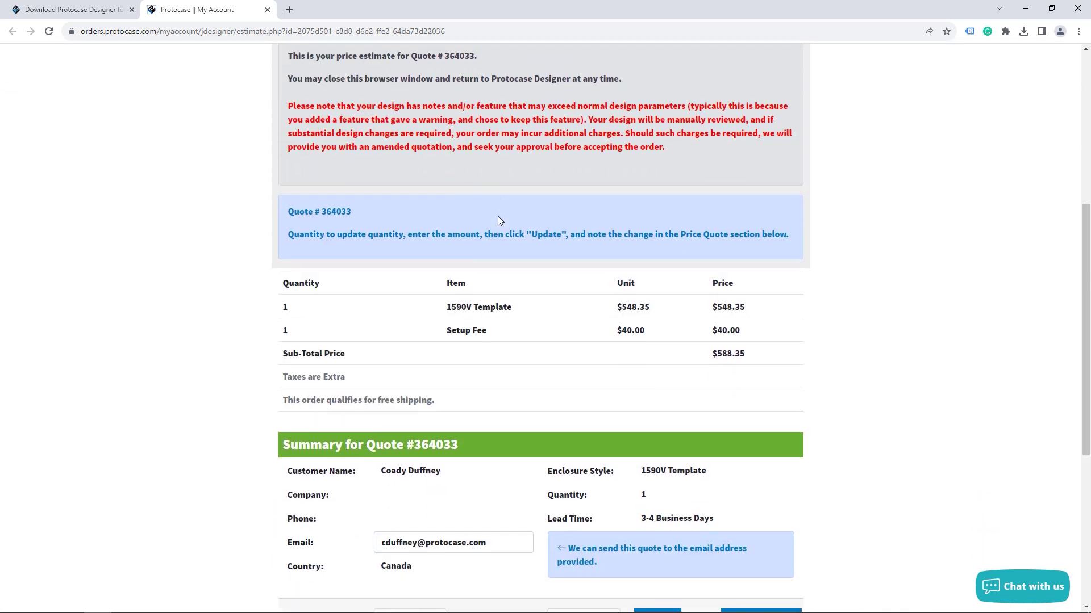
pyautogui.scroll(-2, 500, 220)
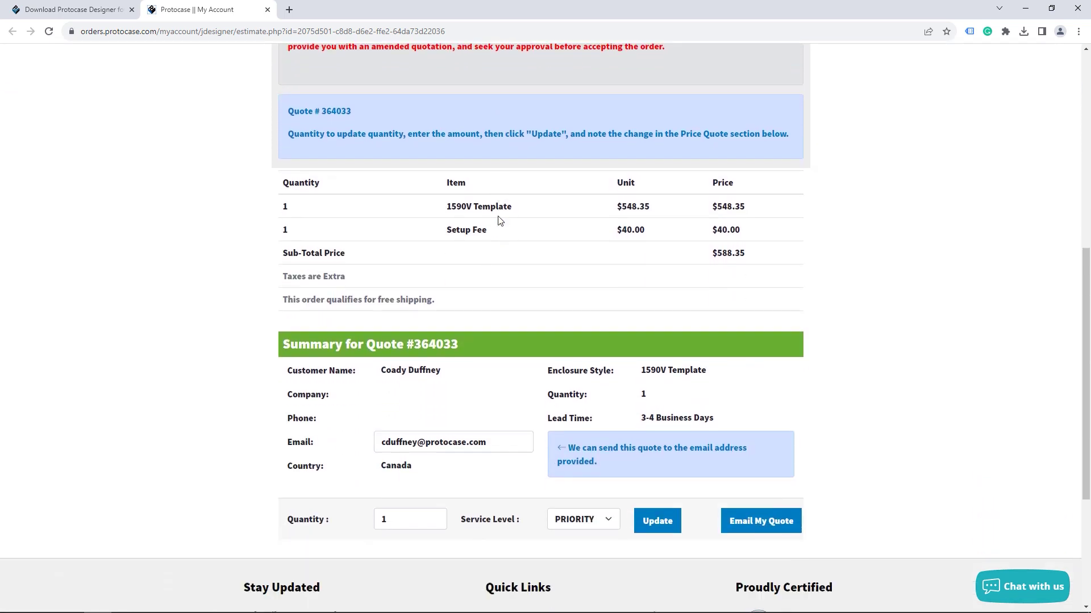
pyautogui.scroll(-1, 499, 220)
pyautogui.scroll(-2, 499, 221)
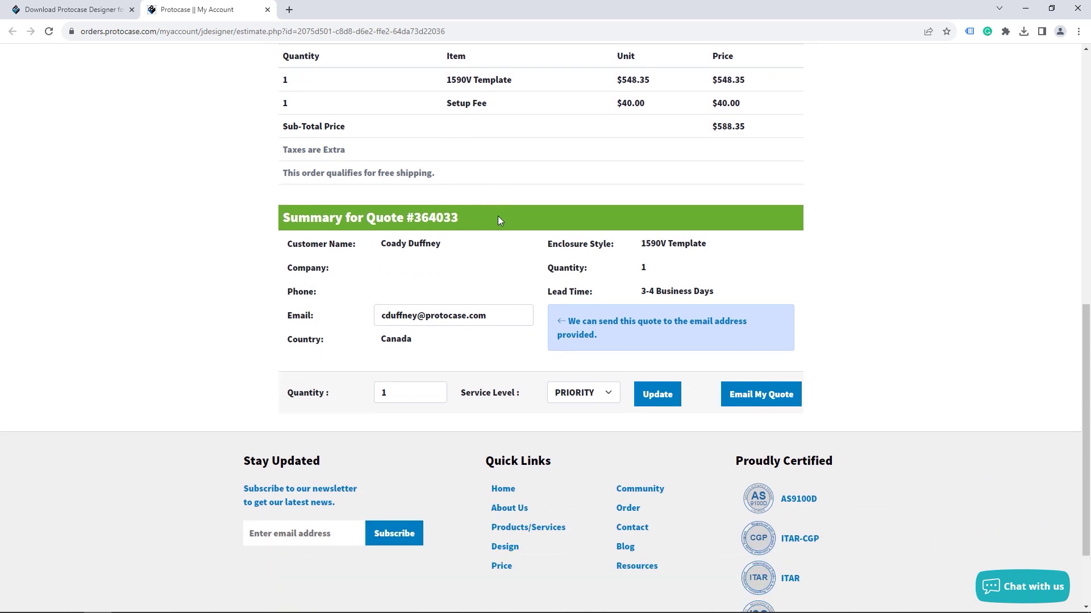
pyautogui.scroll(-1, 499, 220)
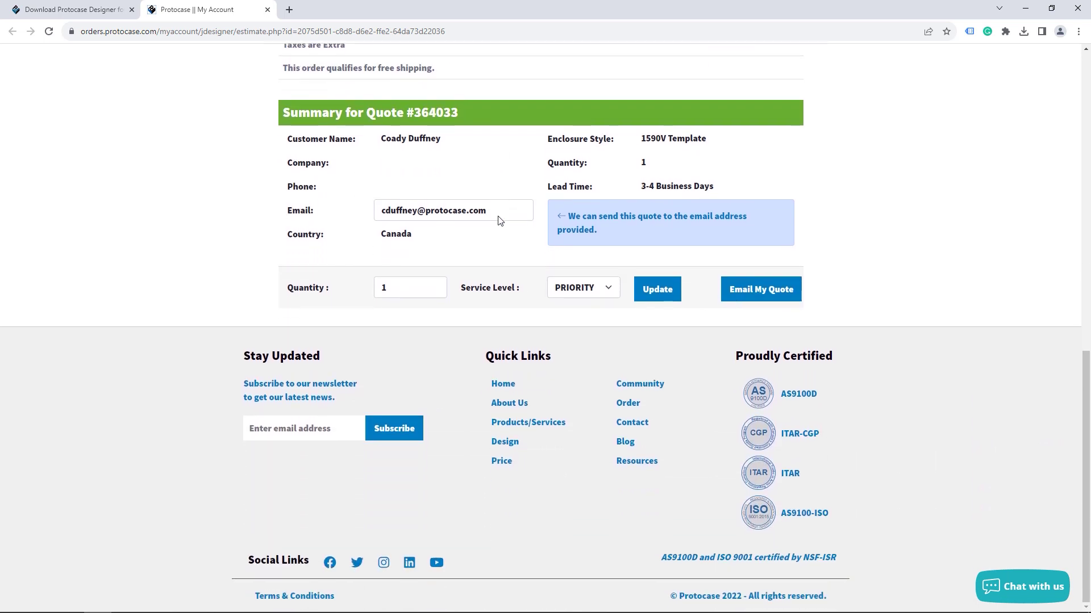